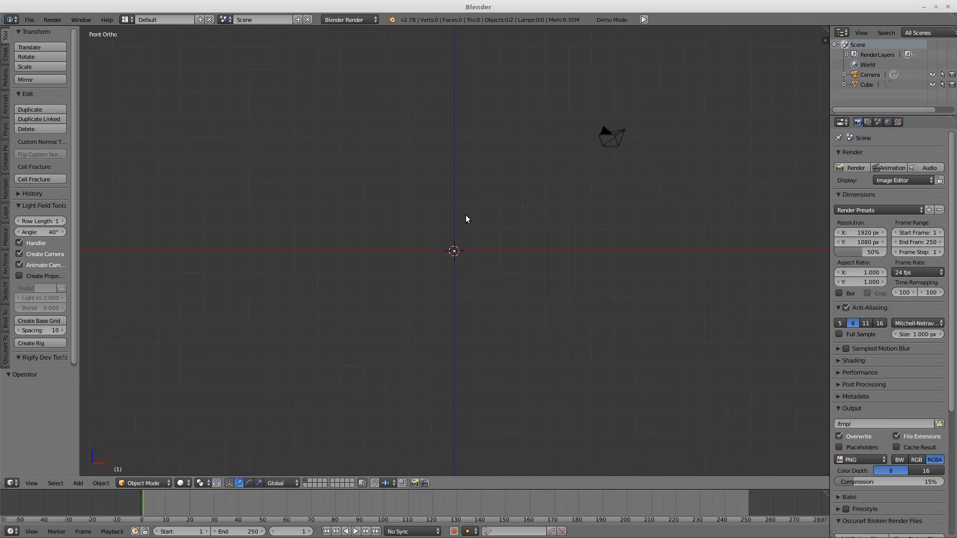
Add a cylinder mesh with 32 vertices, radius 1 and depth 2 at the scene's centre.
key(space)
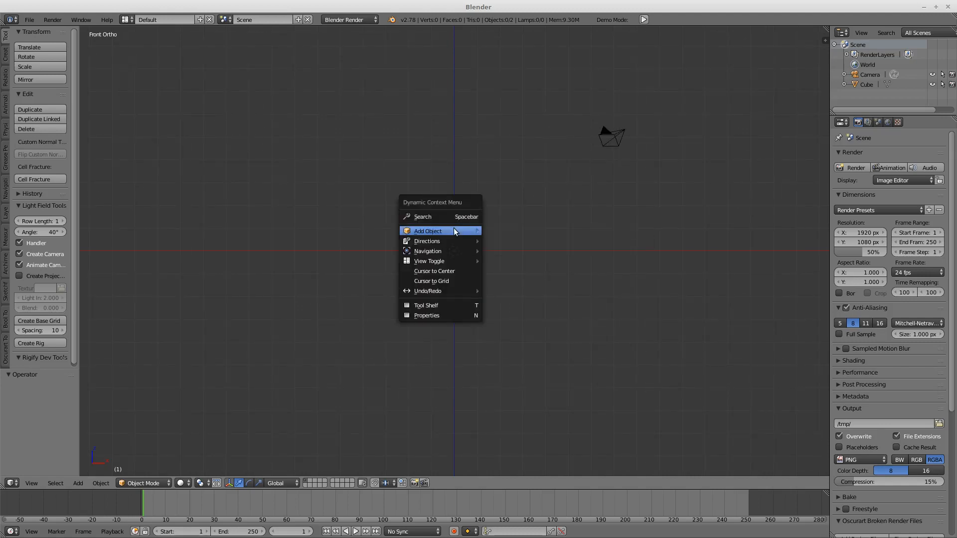
mouse_move(456, 228)
mouse_move(534, 231)
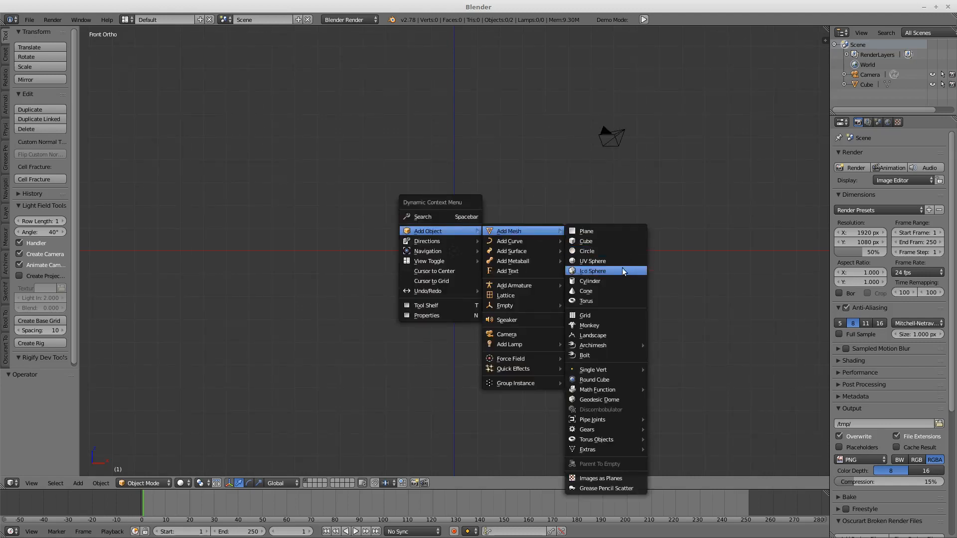
click(621, 281)
scroll(495, 233, up, 5)
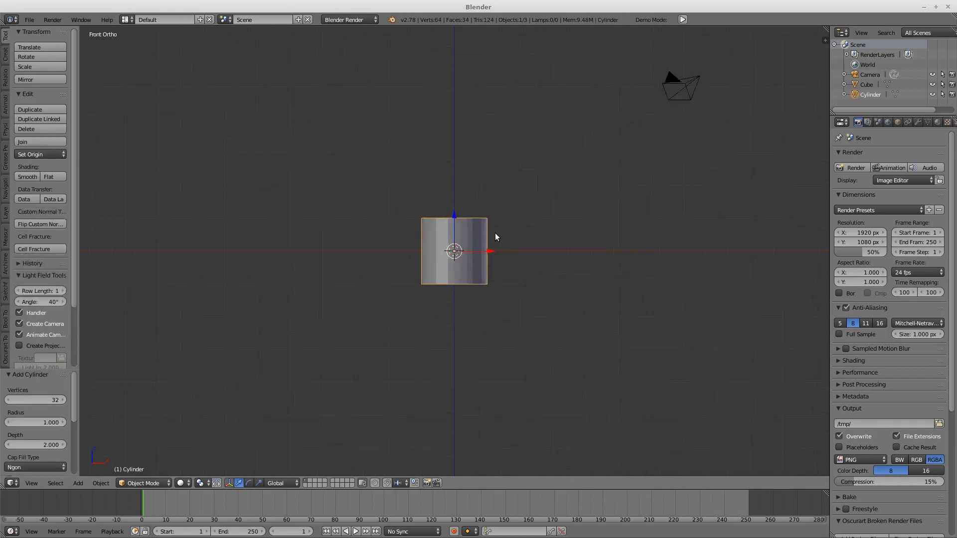
scroll(497, 232, up, 2)
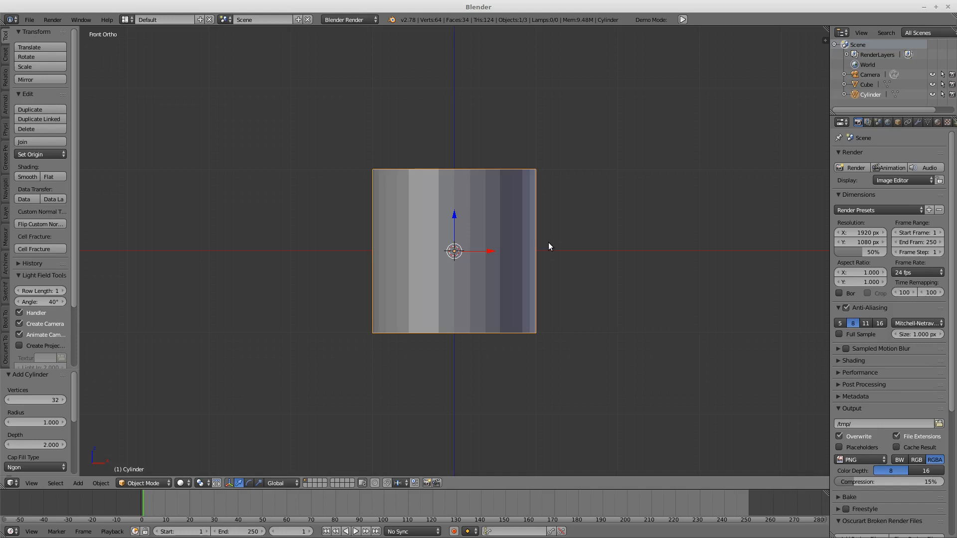
Stretch the cylinder along the Z axis by a factor of about 1.5.
key(s)
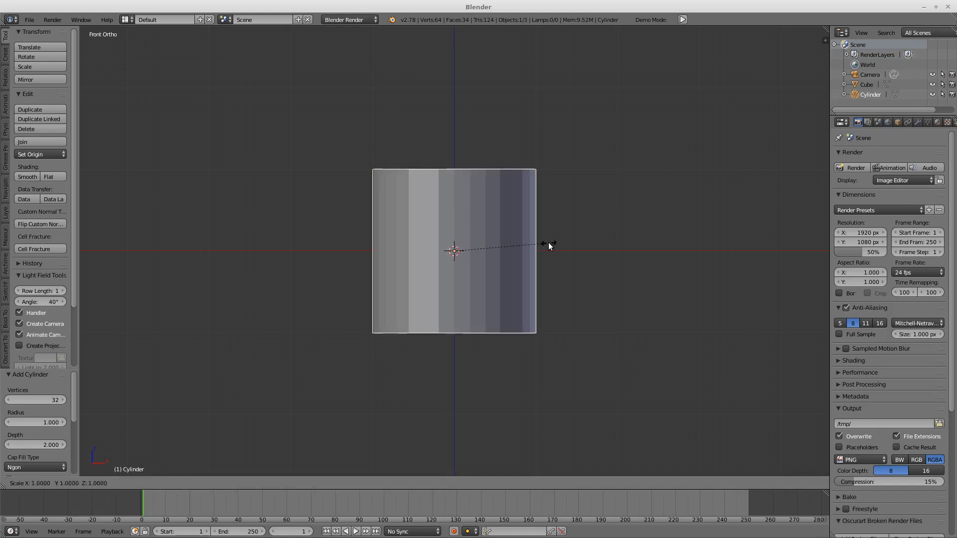
key(z)
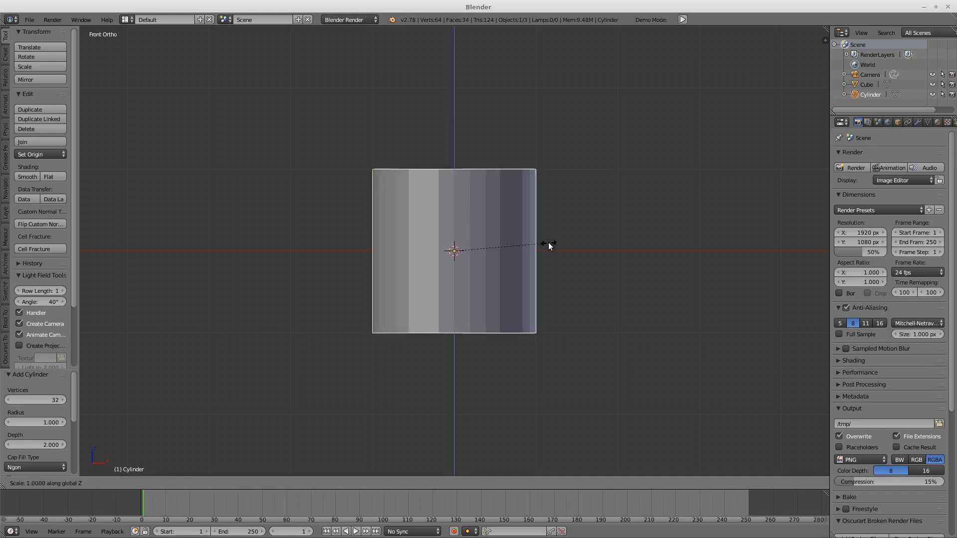
click(596, 252)
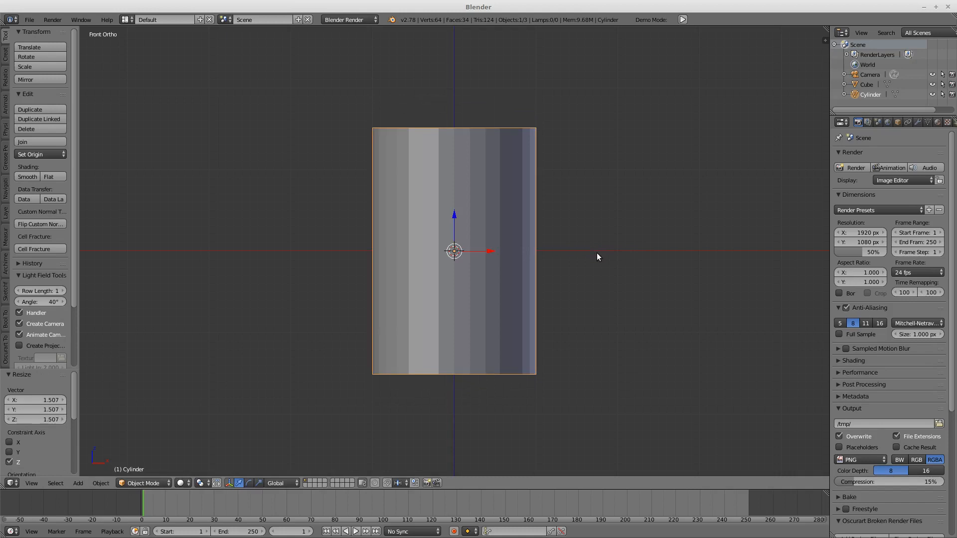
Enter Edit Mode on the cylinder and deselect all of its geometry.
key(Tab)
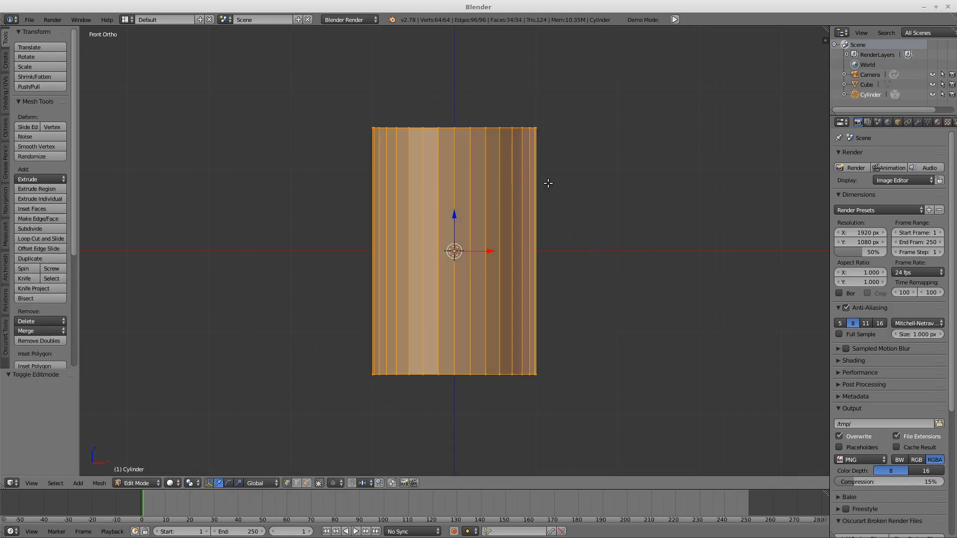
middle_drag(516, 175, 568, 142)
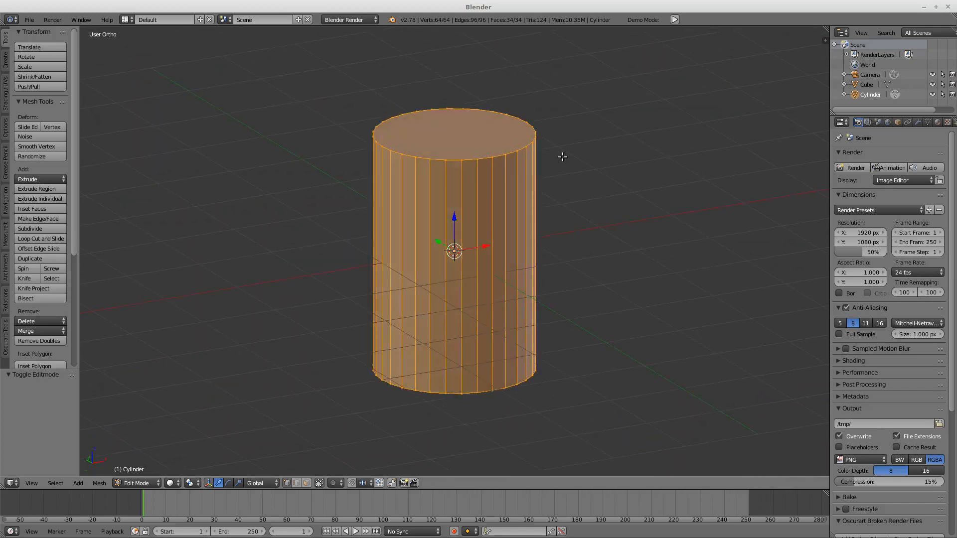
key(a)
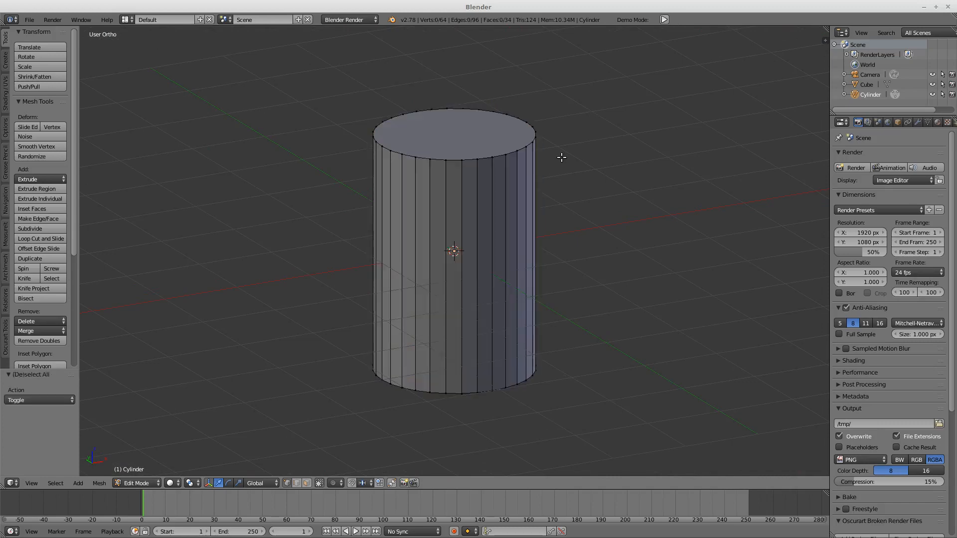
middle_drag(464, 260, 421, 244)
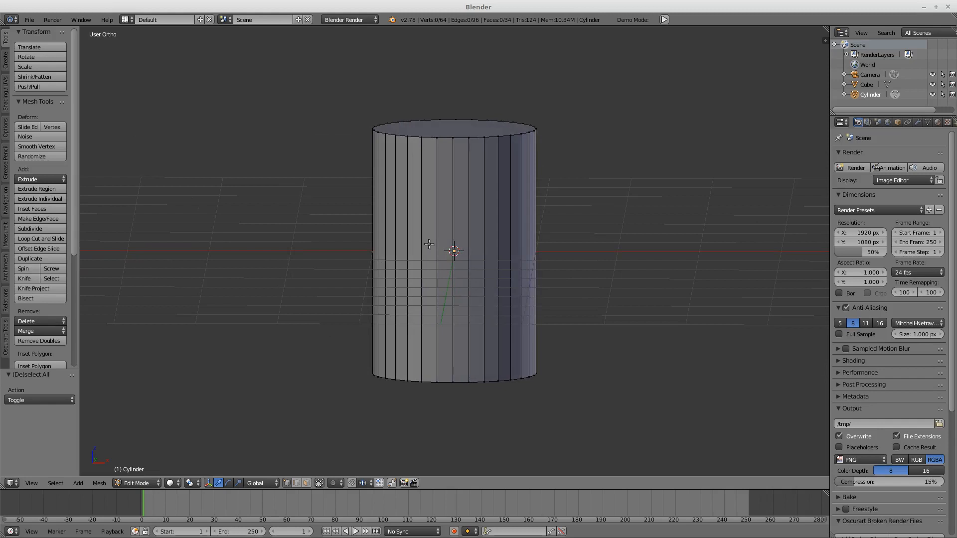
key(a)
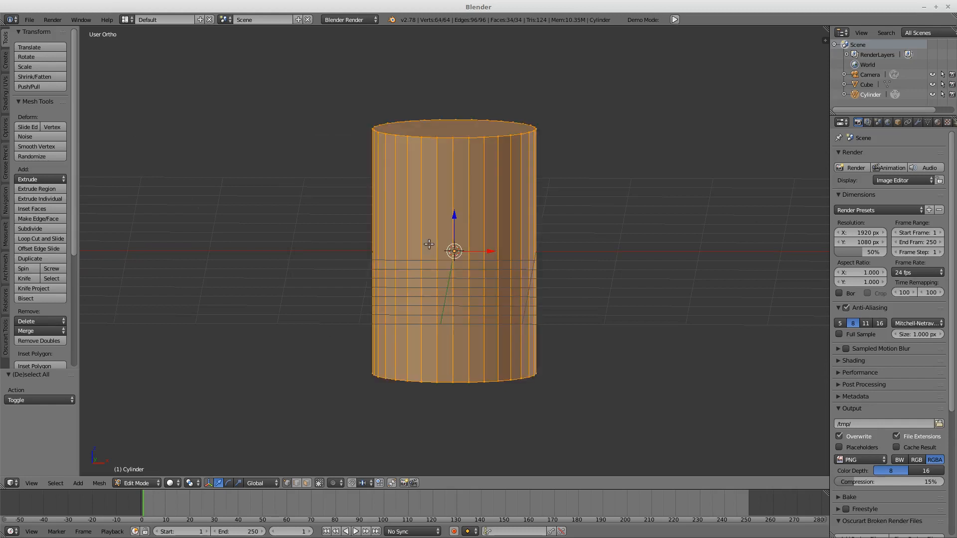
key(a)
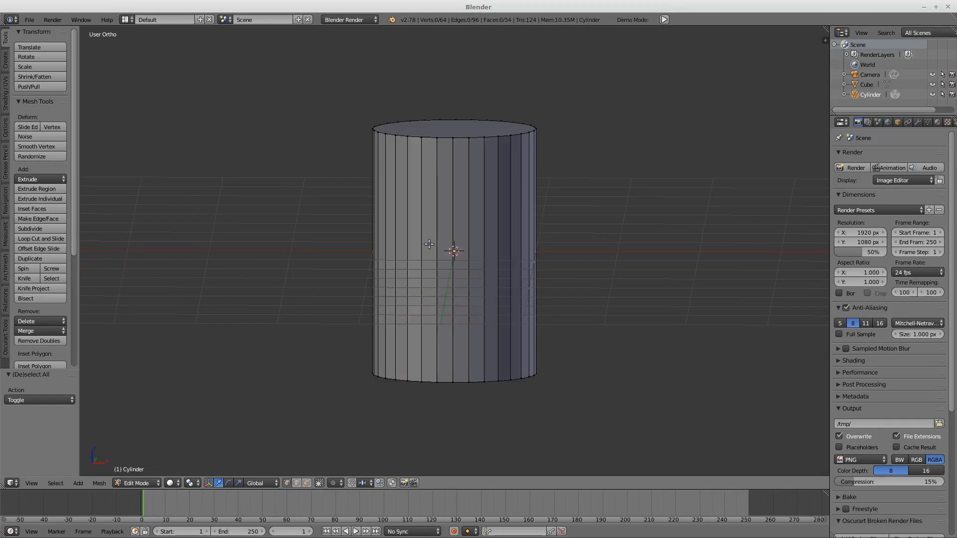
Try four horizontal loop cuts around the cylinder's side with the loops slid along it.
key(ctrl+r)
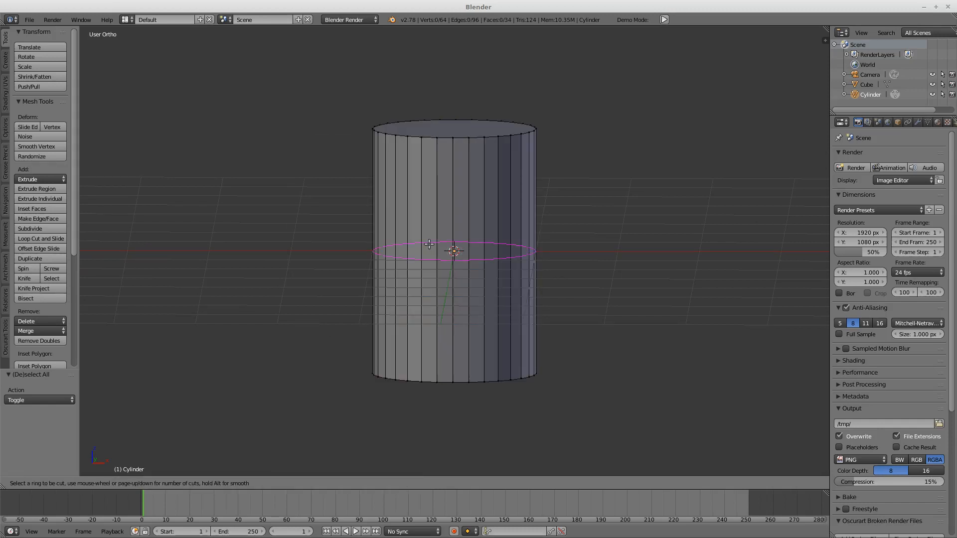
scroll(429, 244, up, 1)
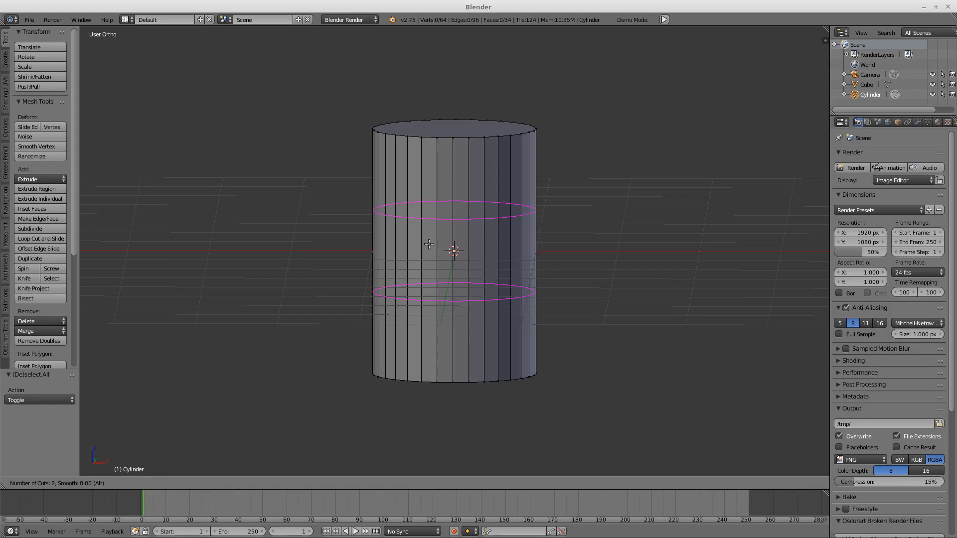
scroll(429, 243, up, 1)
scroll(422, 270, up, 1)
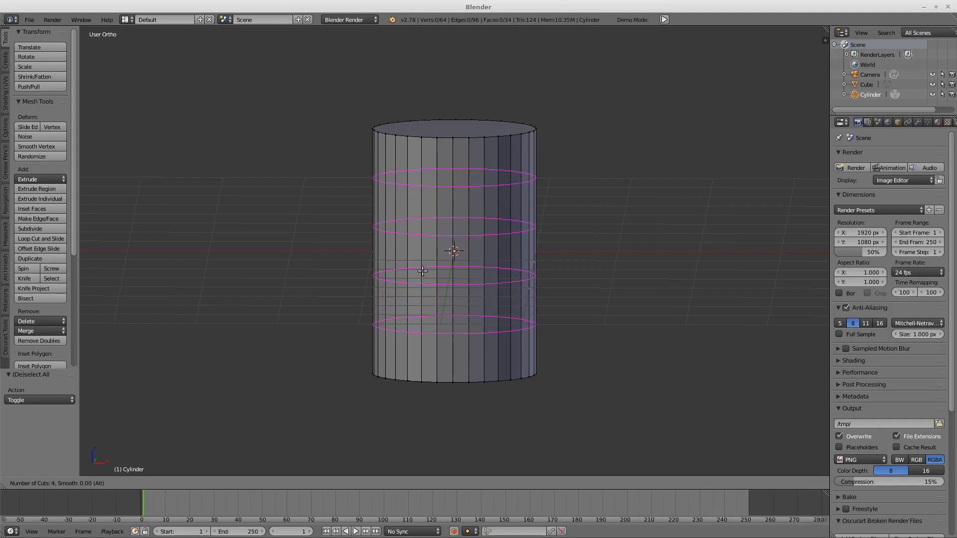
click(423, 270)
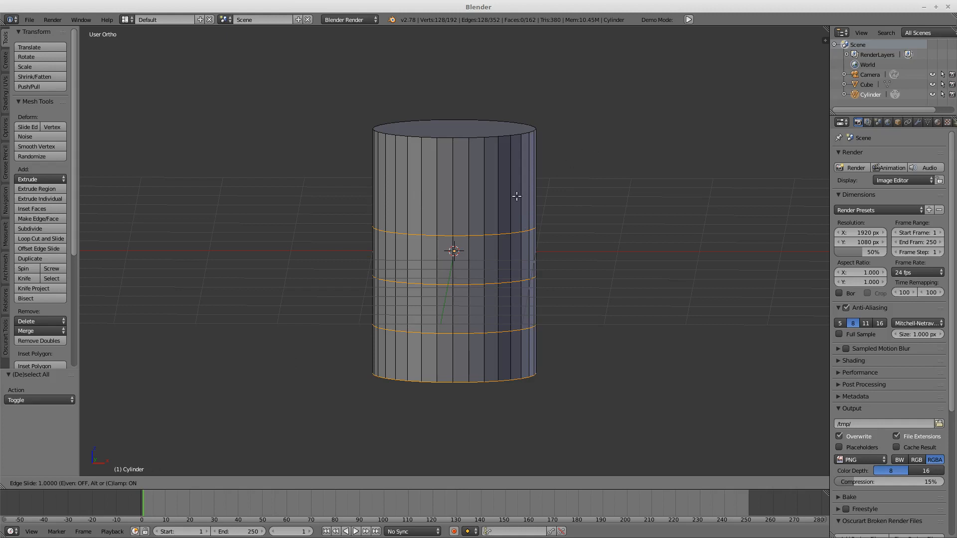
click(578, 166)
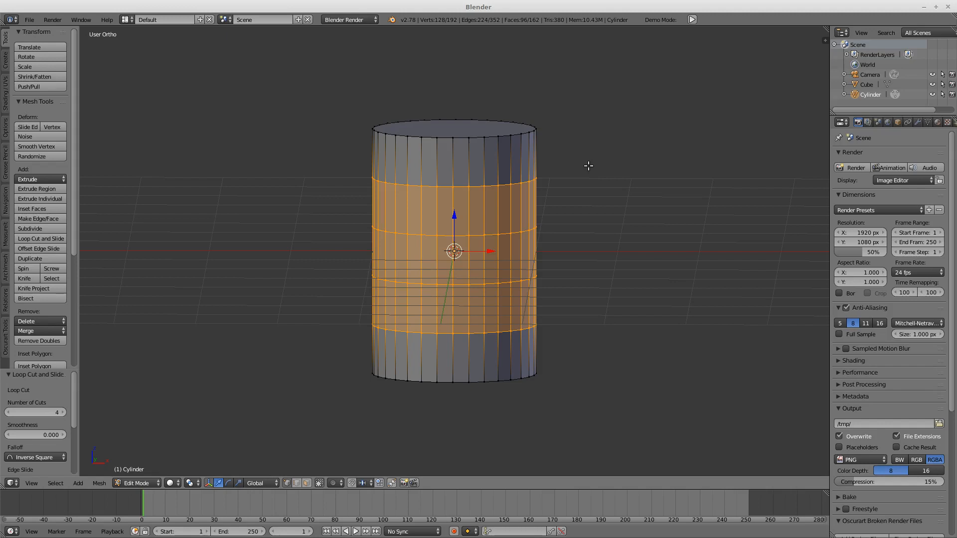
key(ctrl+z)
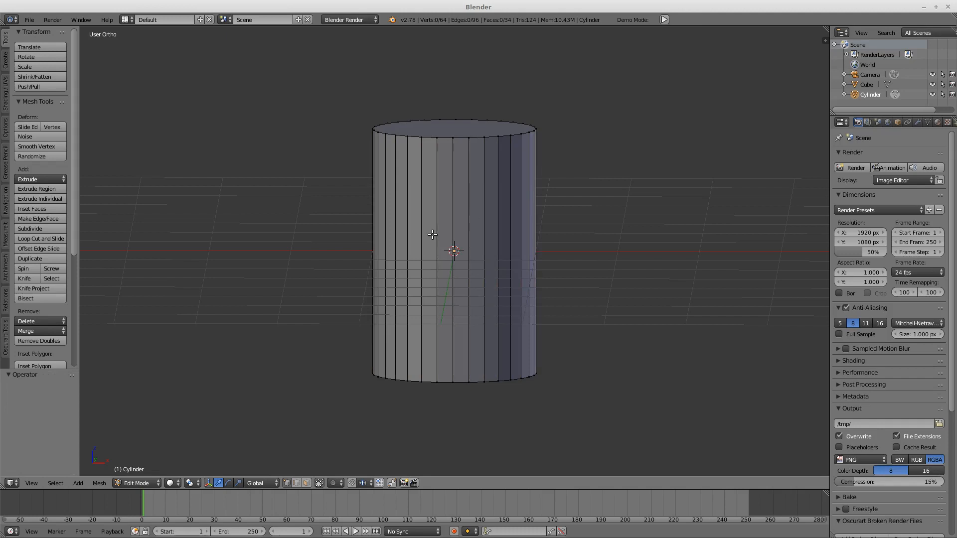
Cut four evenly spaced horizontal edge loops around the cylinder's side without sliding them.
key(ctrl+r)
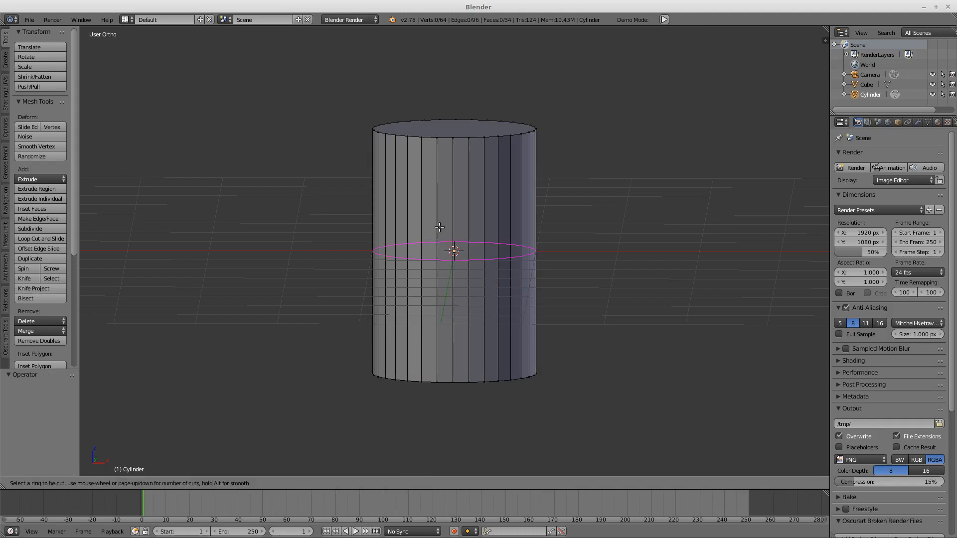
scroll(439, 228, up, 3)
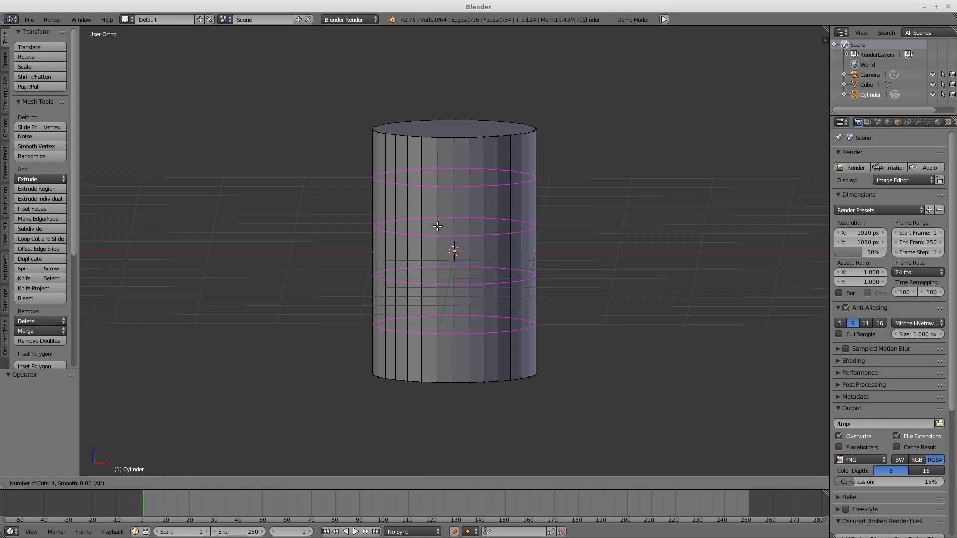
click(437, 227)
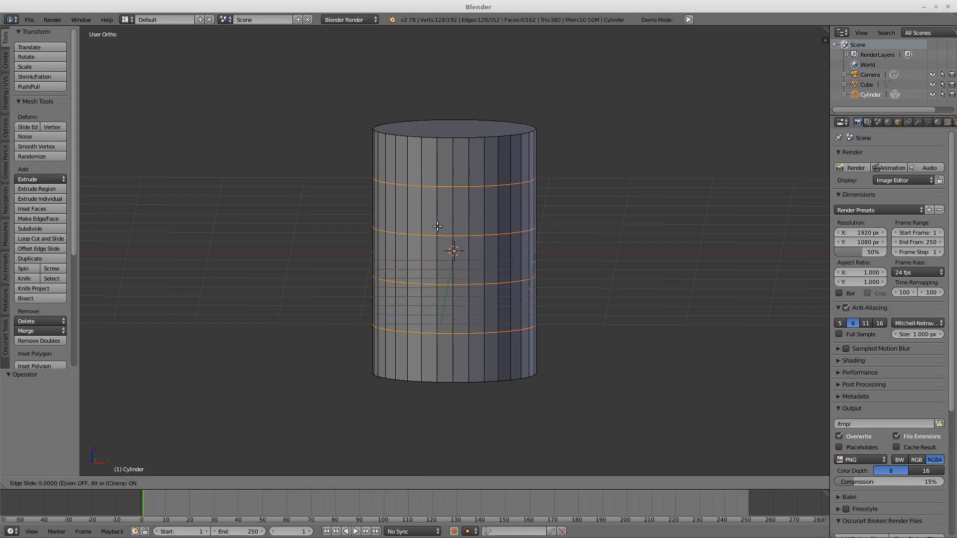
right_click(437, 226)
Spread the four edge loops along Z by a factor of about 1.5, and clear the selection.
key(s)
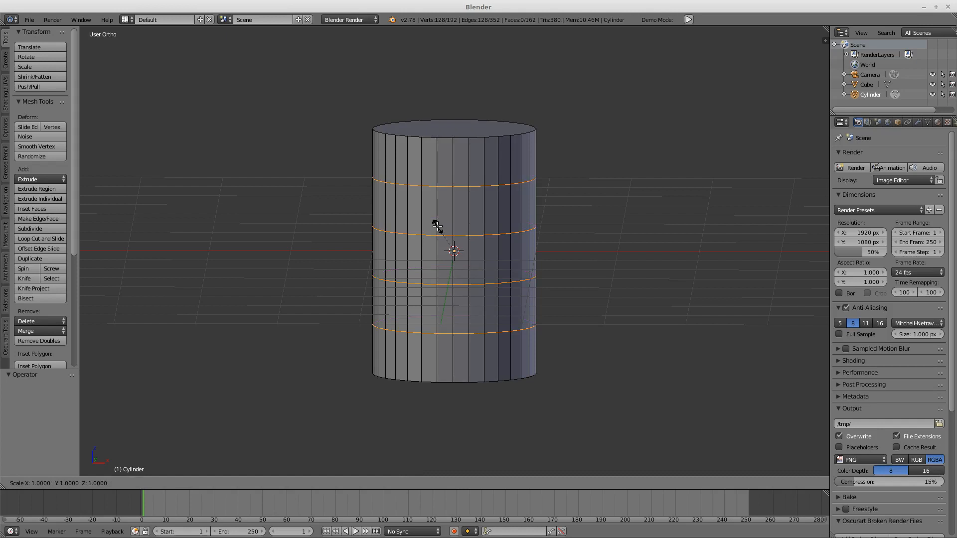
key(z)
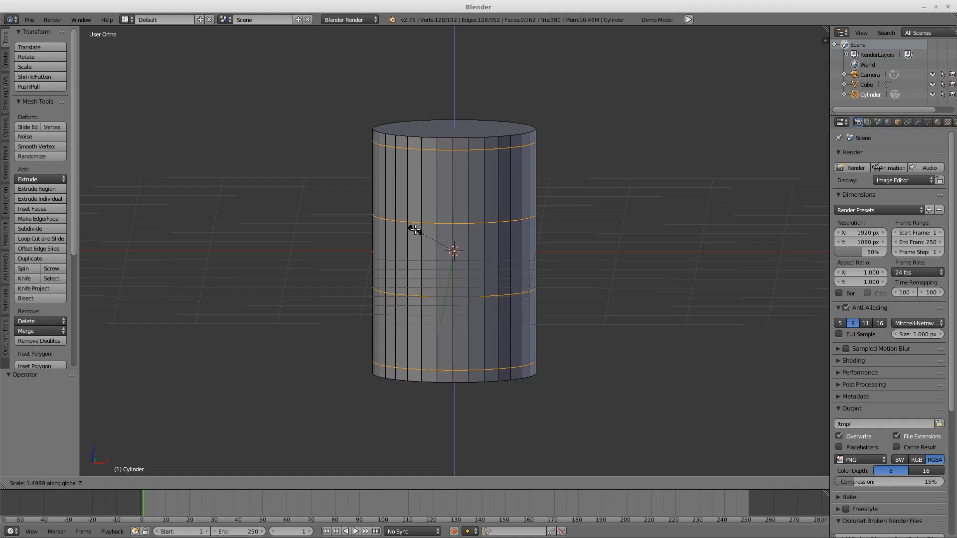
click(414, 230)
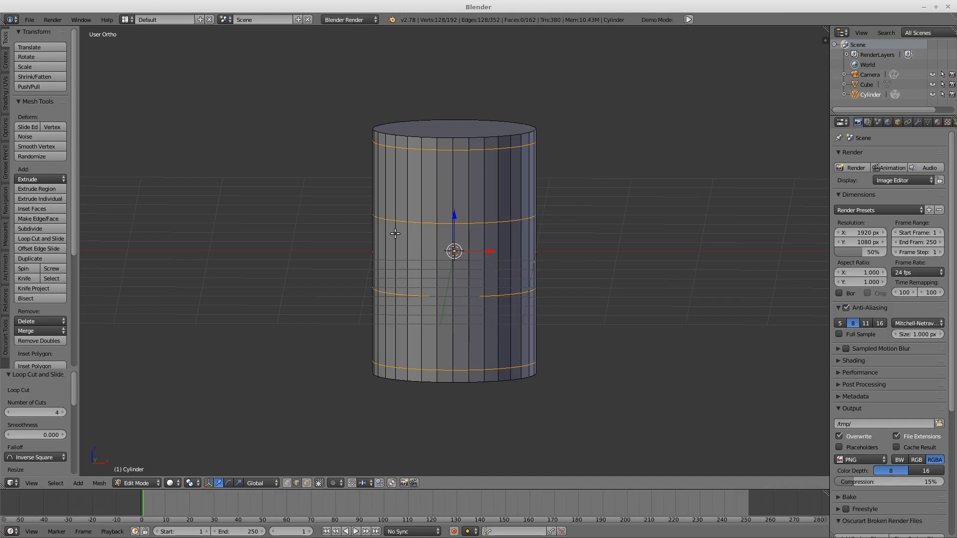
key(a)
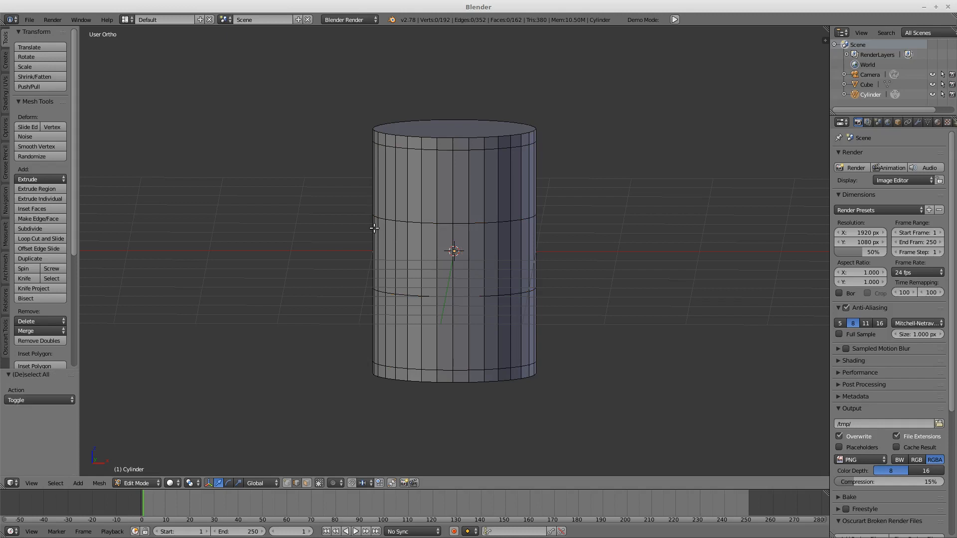
In face select mode, select the cylinder's middle ring of faces and stretch it along Z by about 2.18.
key(ctrl+Tab)
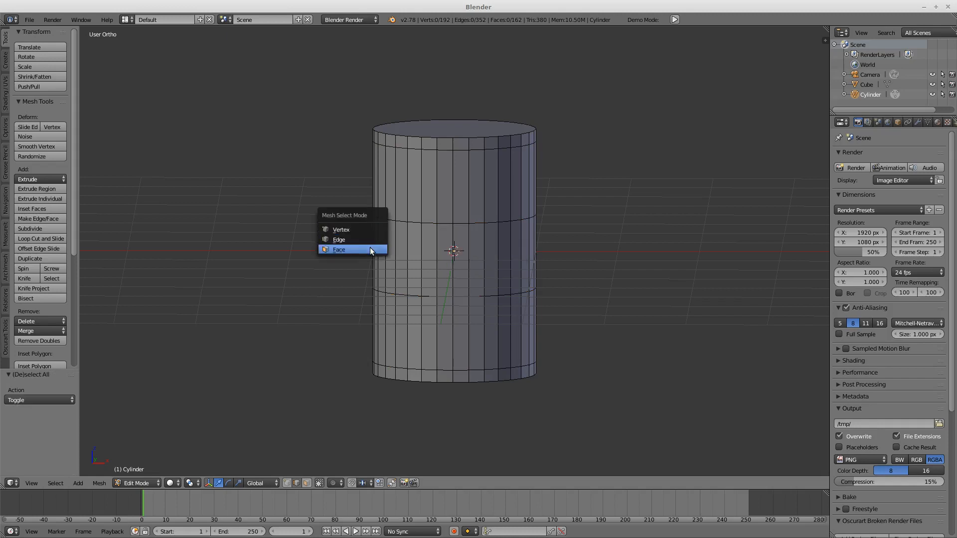
click(369, 248)
middle_drag(517, 247, 461, 256)
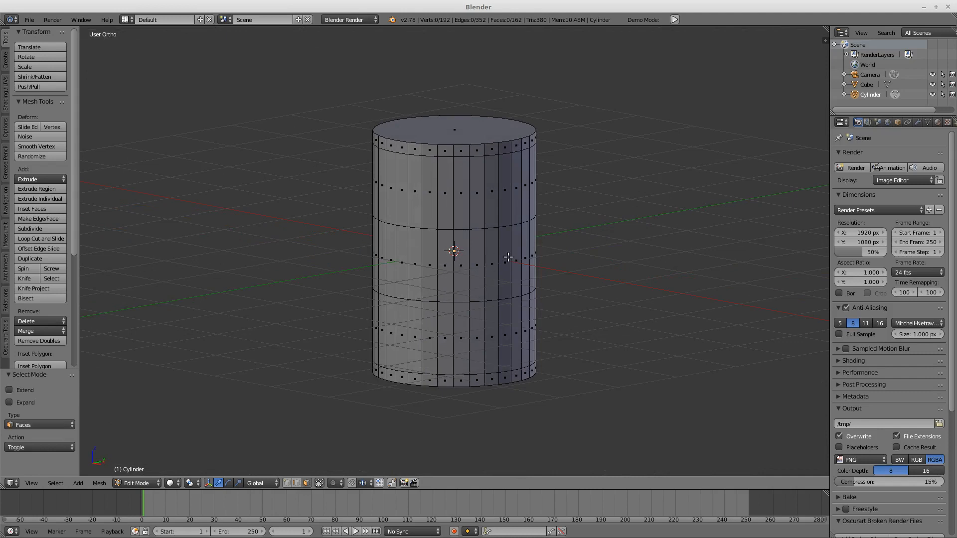
alt+right_click(476, 263)
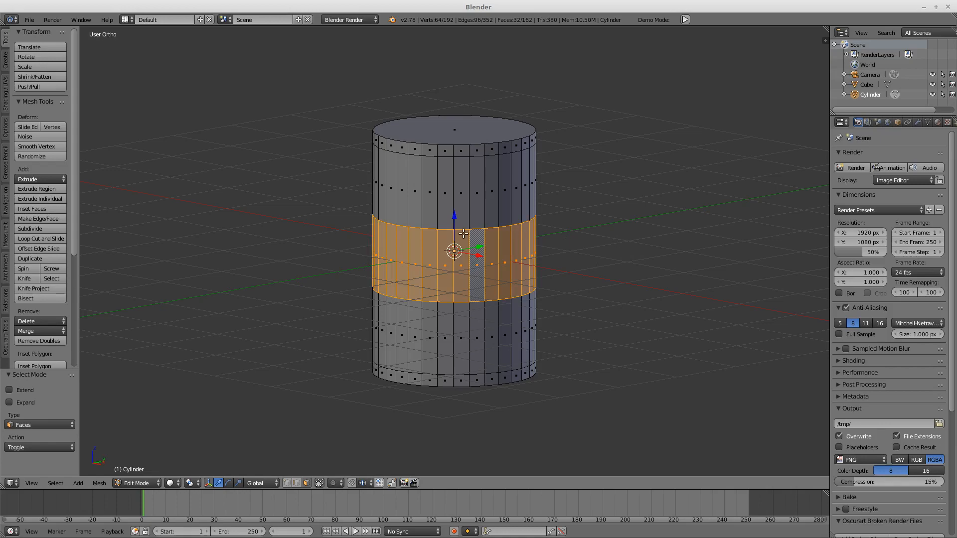
middle_drag(475, 263, 499, 245)
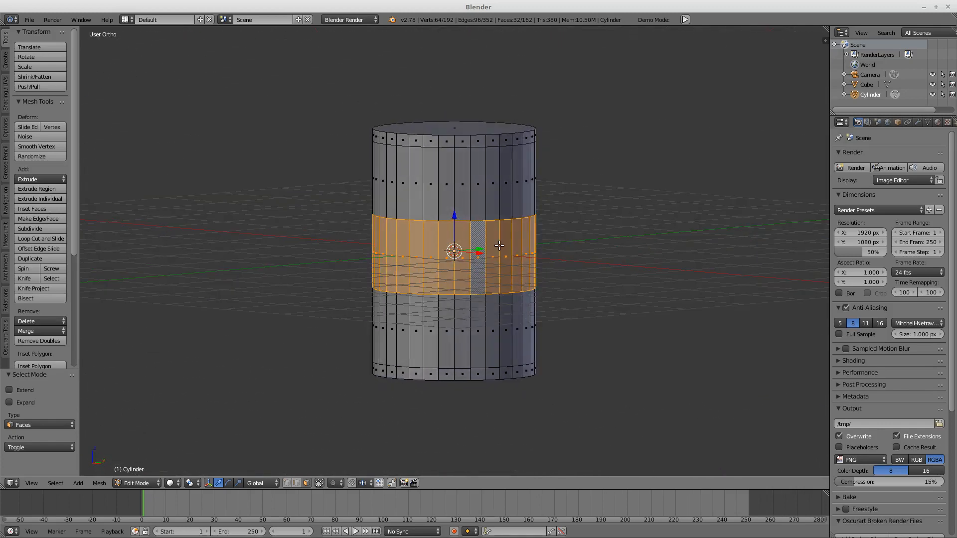
key(s)
key(z)
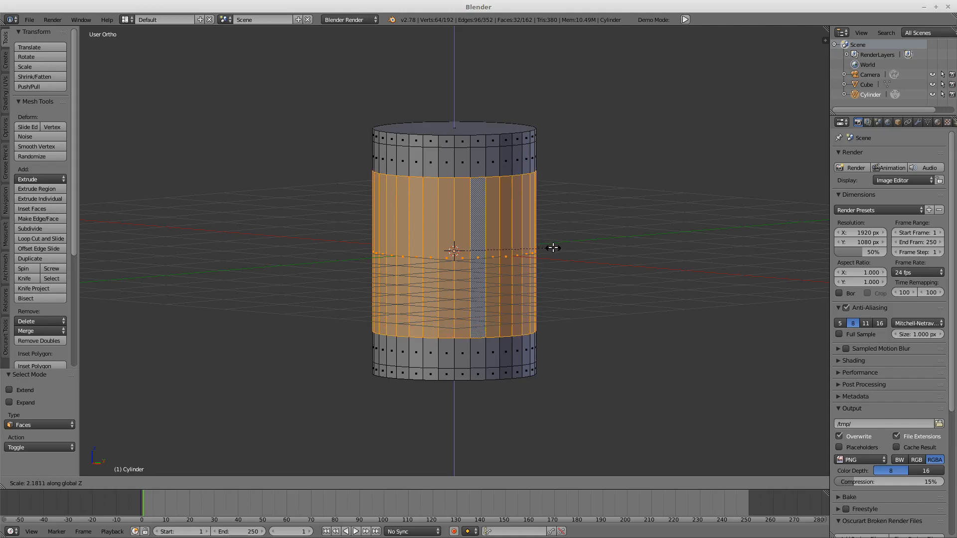
click(553, 248)
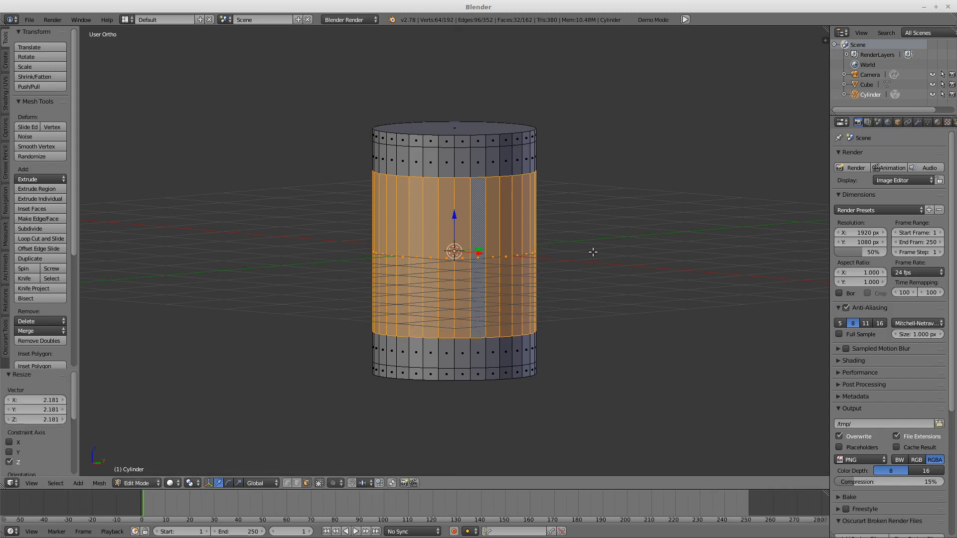
Scale the middle ring of faces inward to about 0.64 on X and Y only, excluding Z.
key(s)
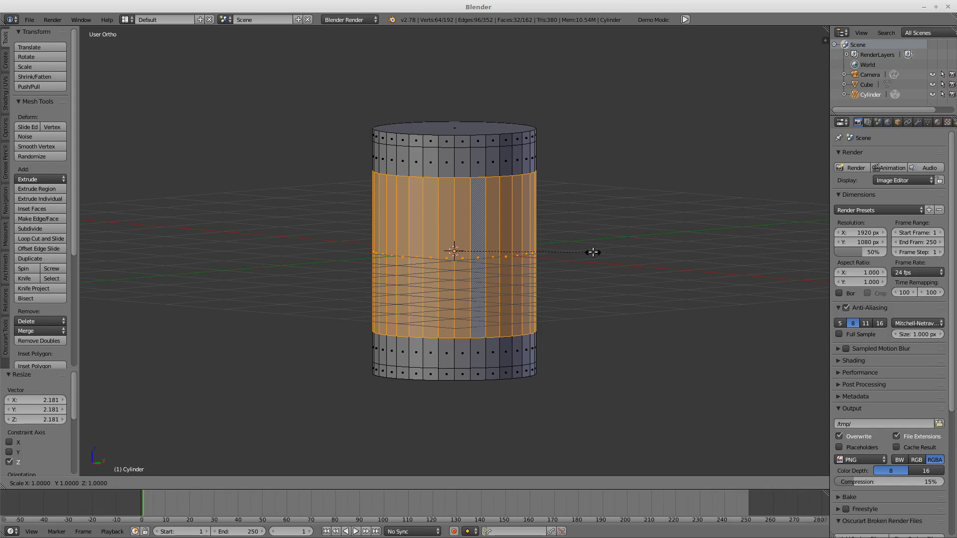
key(shift+z)
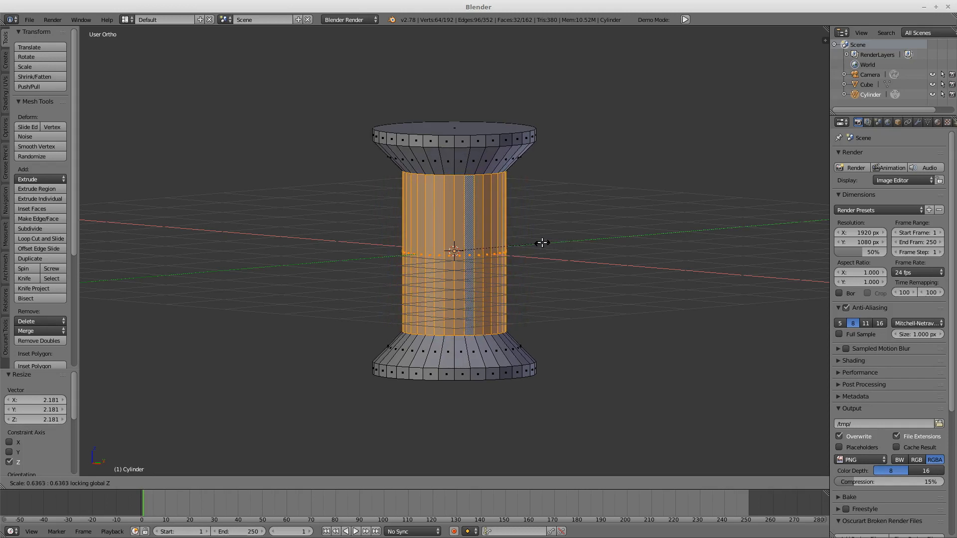
click(541, 243)
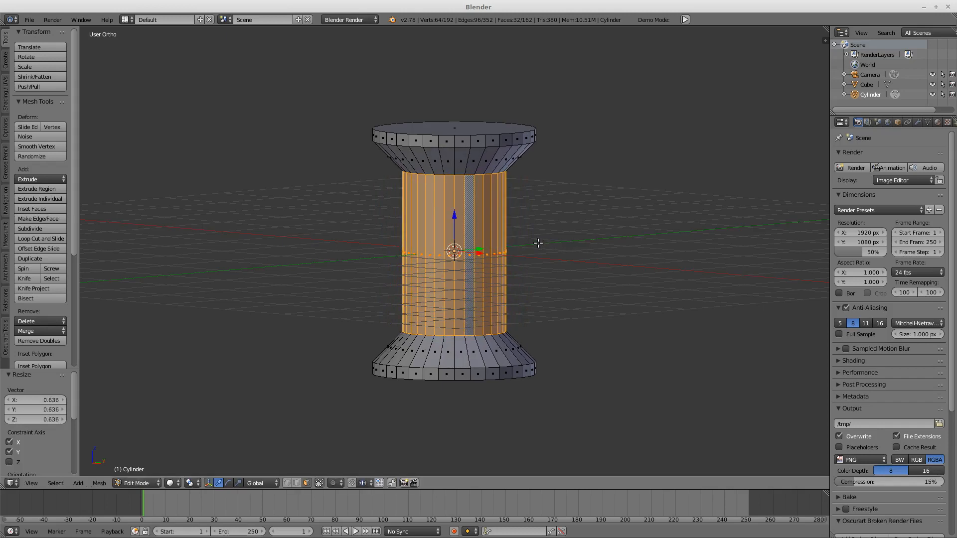
Return the spool to Object Mode and add a second cylinder mesh at its center.
middle_drag(606, 186, 585, 194)
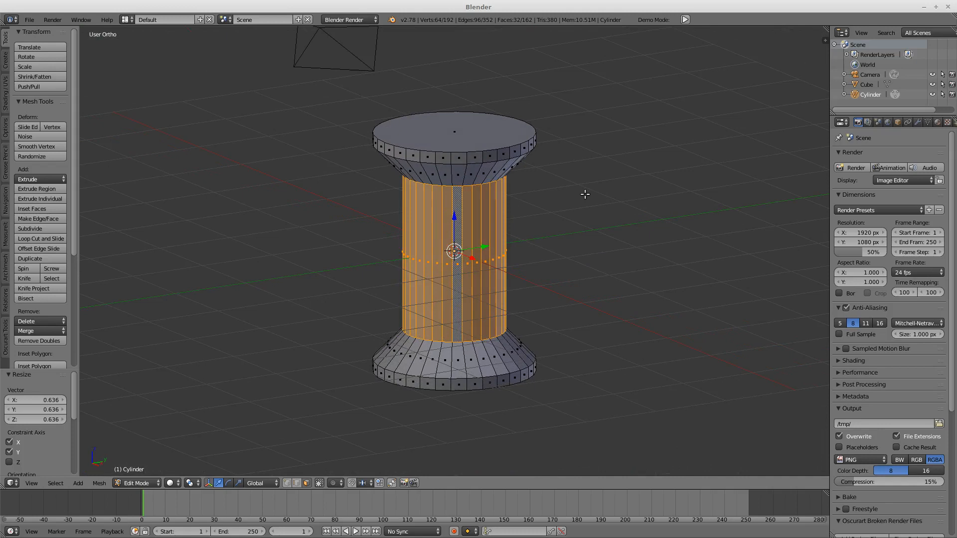
key(Tab)
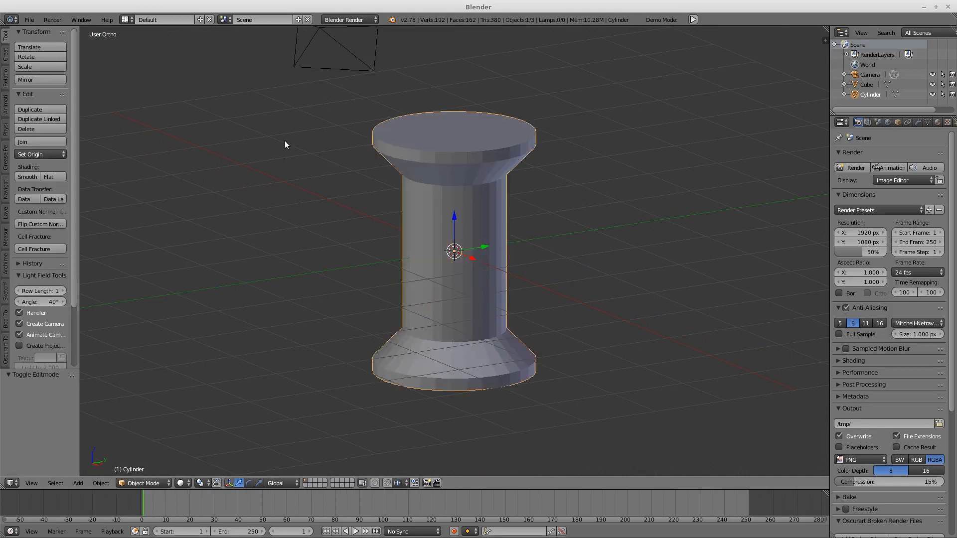
key(space)
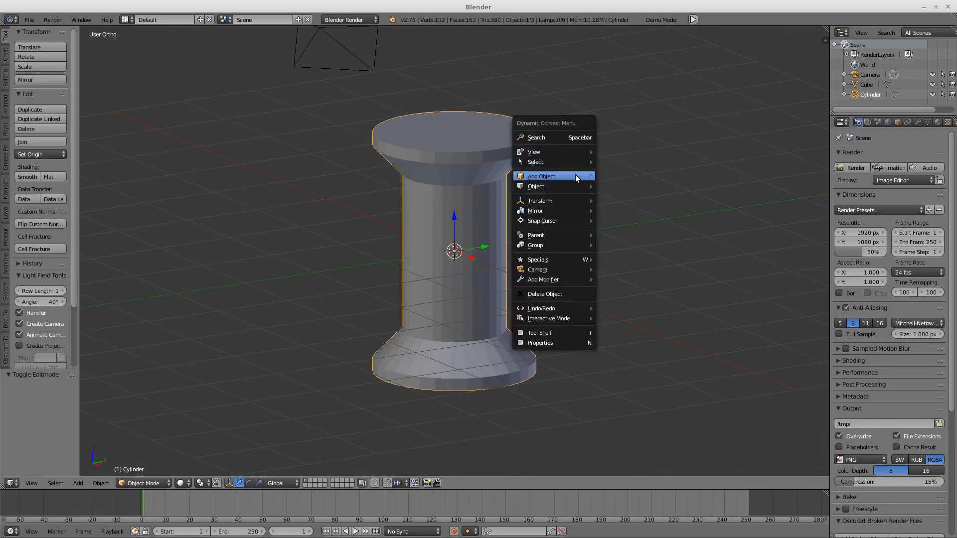
mouse_move(574, 175)
mouse_move(649, 179)
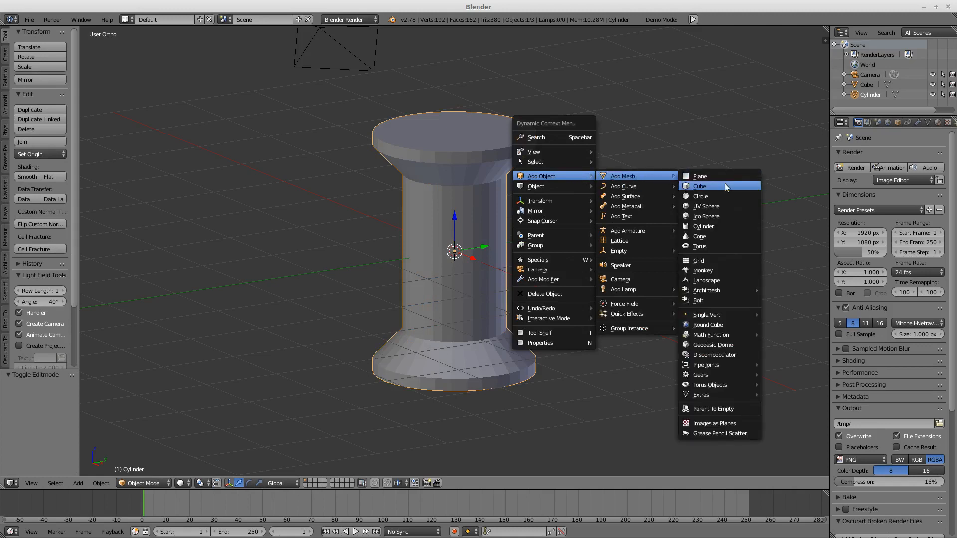
click(719, 225)
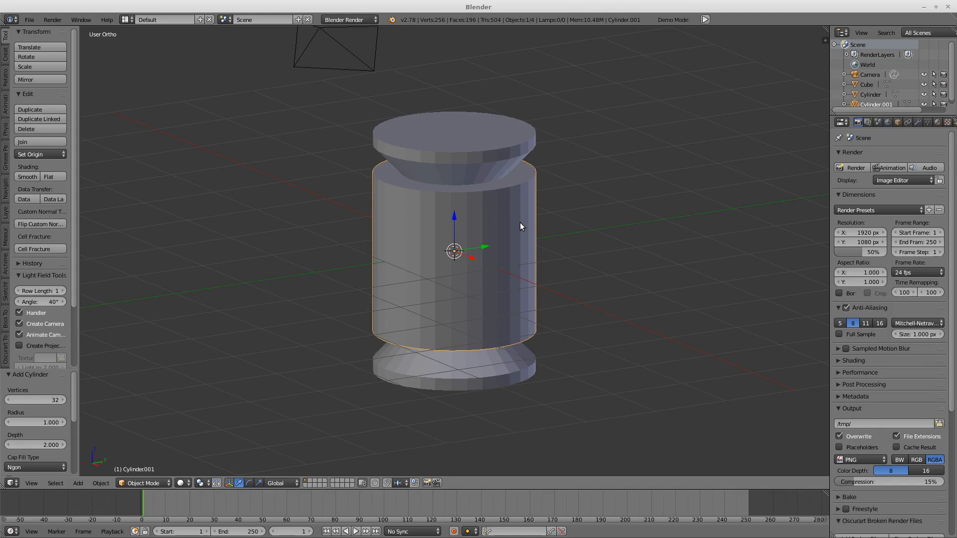
Stretch the new cylinder along Z by about 4.6, and scale it down uniformly to about 0.41.
key(s)
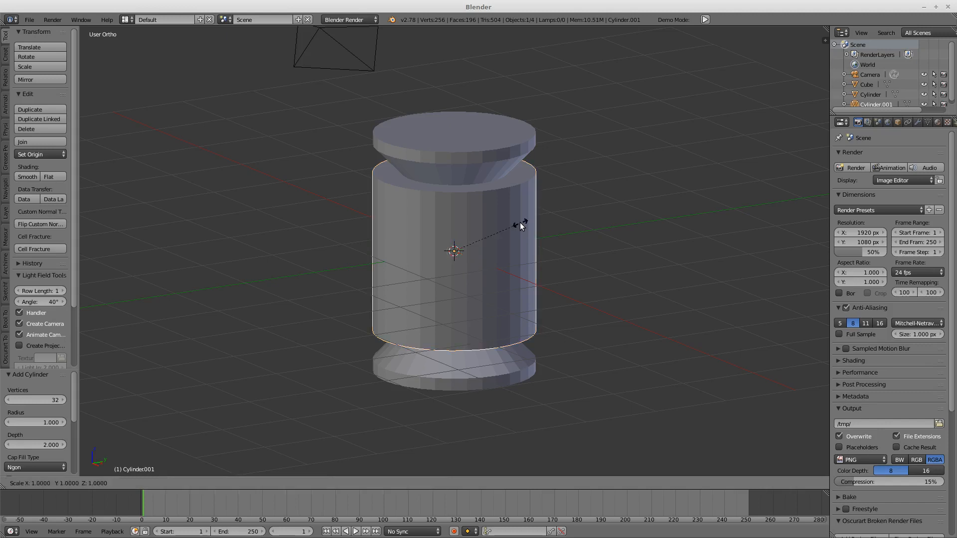
key(z)
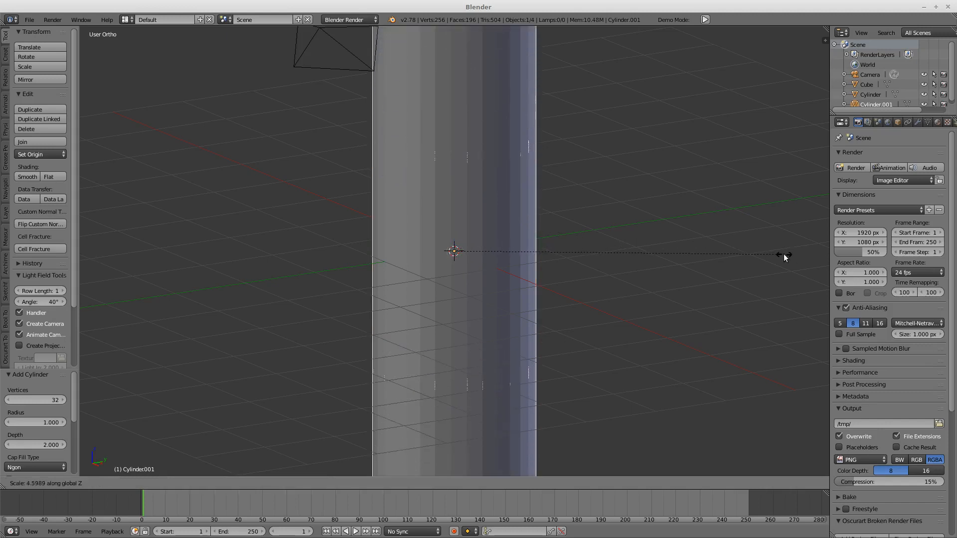
click(783, 253)
scroll(622, 193, down, 10)
scroll(550, 209, up, 7)
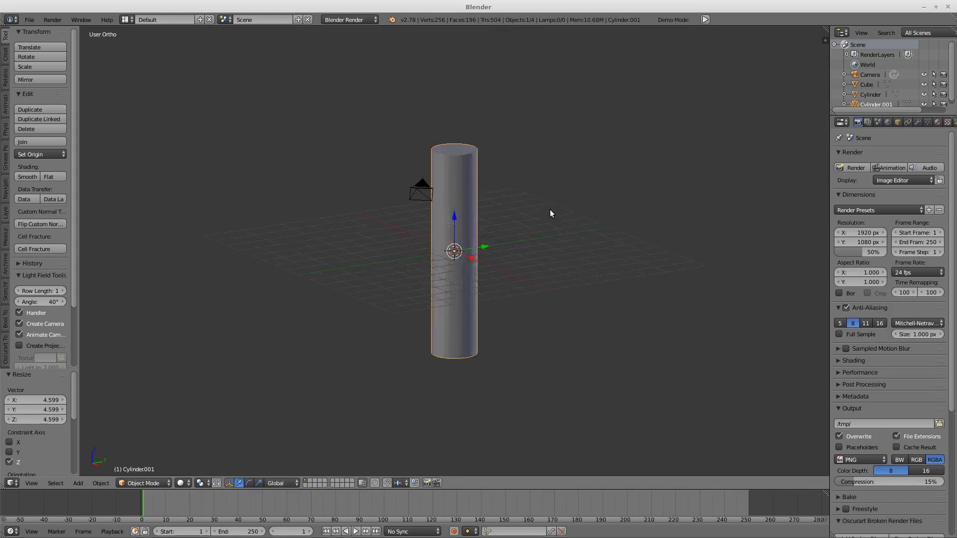
scroll(647, 234, up, 1)
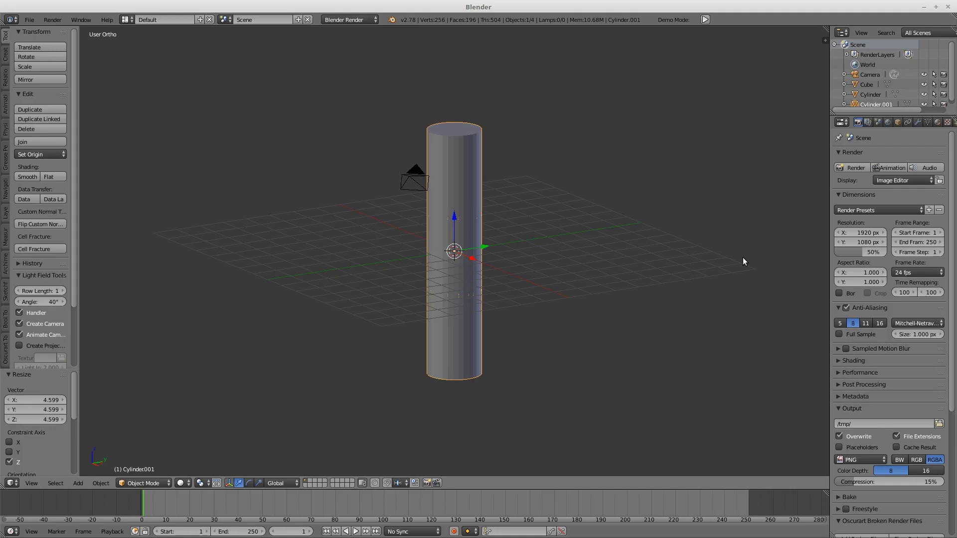
key(s)
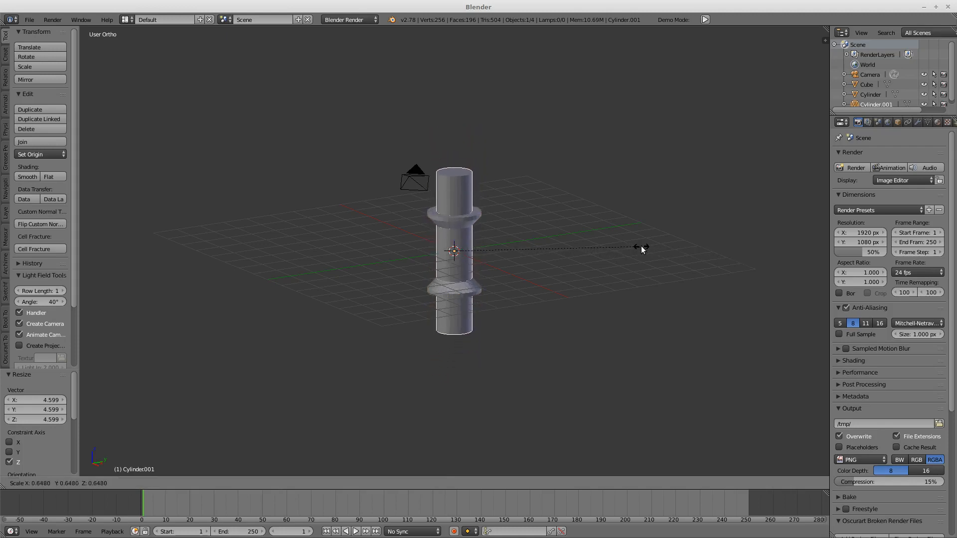
click(572, 242)
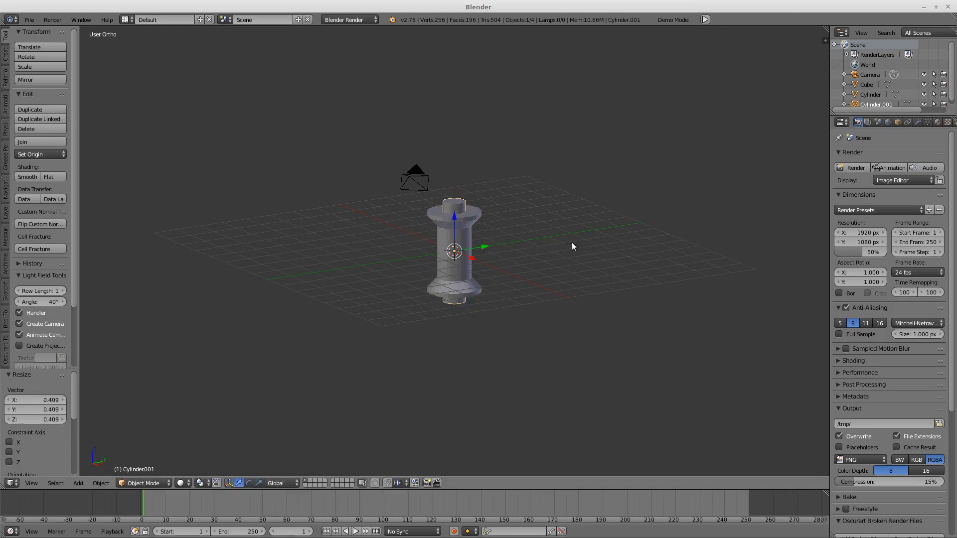
Turn the inner cylinder into a thin rod by stretching it about 4.91 along Z and scaling it uniformly to about 0.55.
key(s)
key(z)
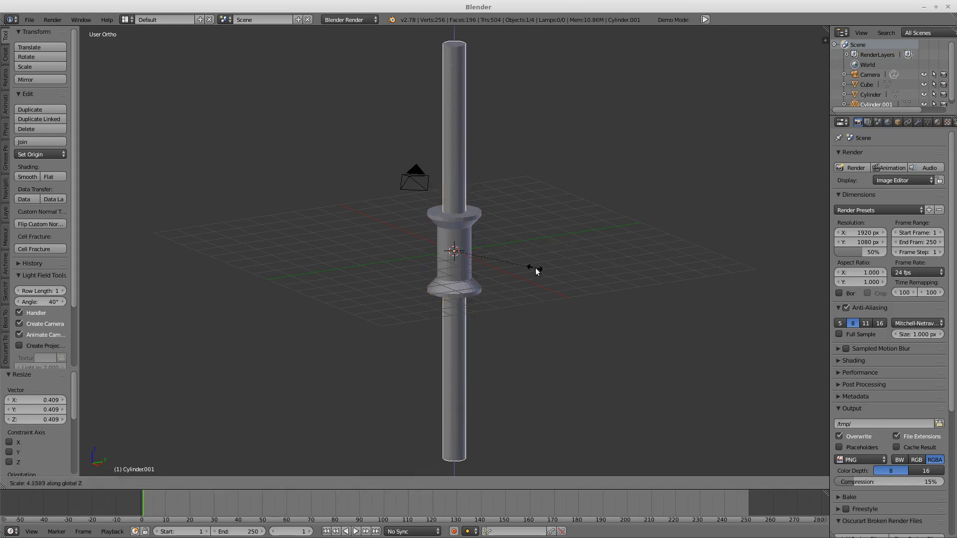
click(550, 271)
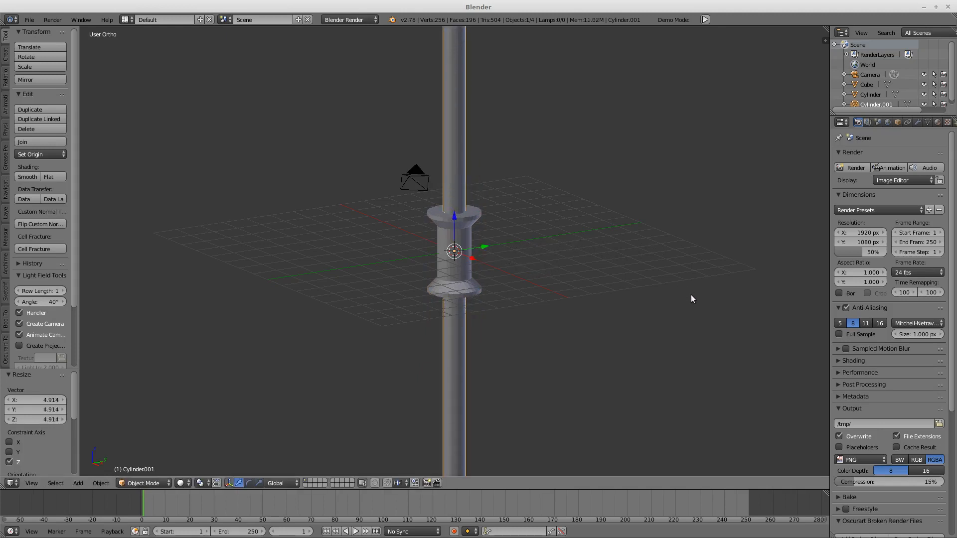
key(s)
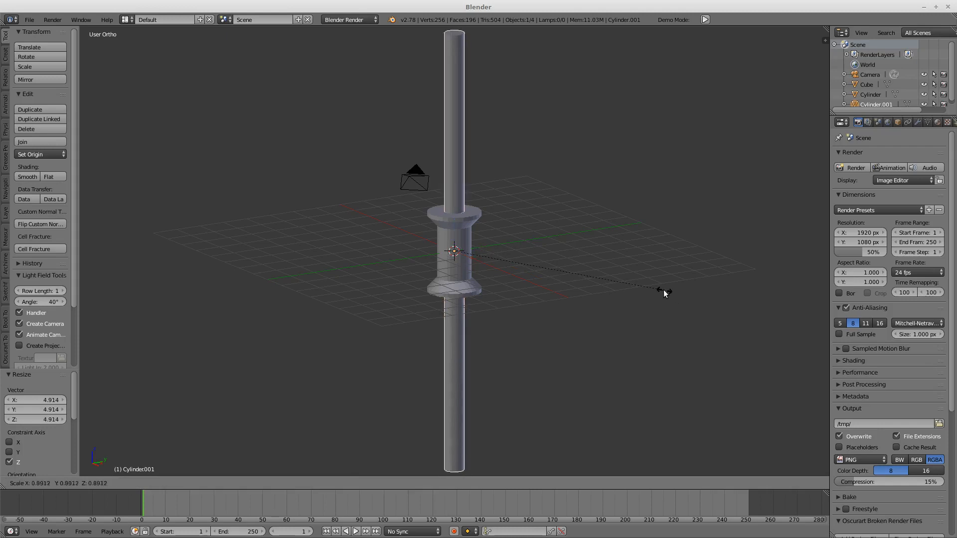
click(586, 276)
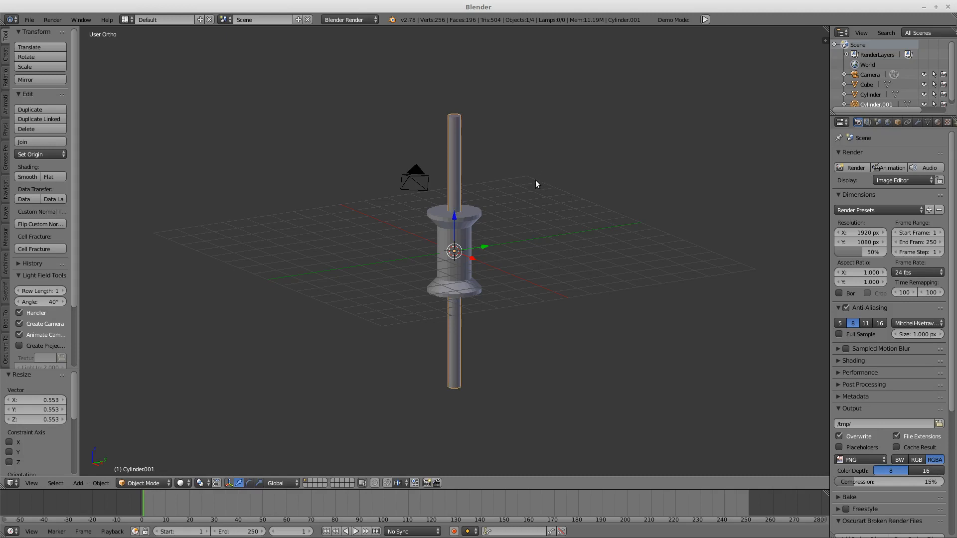
Cut a hole through the spool by subtracting the rod with an Auto Boolean Difference, keeping the spool as active object.
shift+right_click(472, 213)
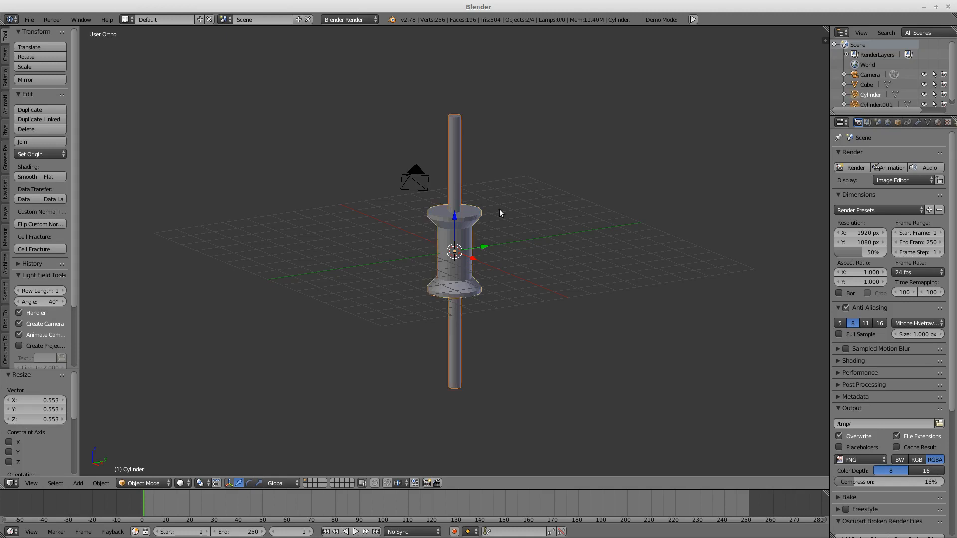
middle_drag(597, 191, 490, 186)
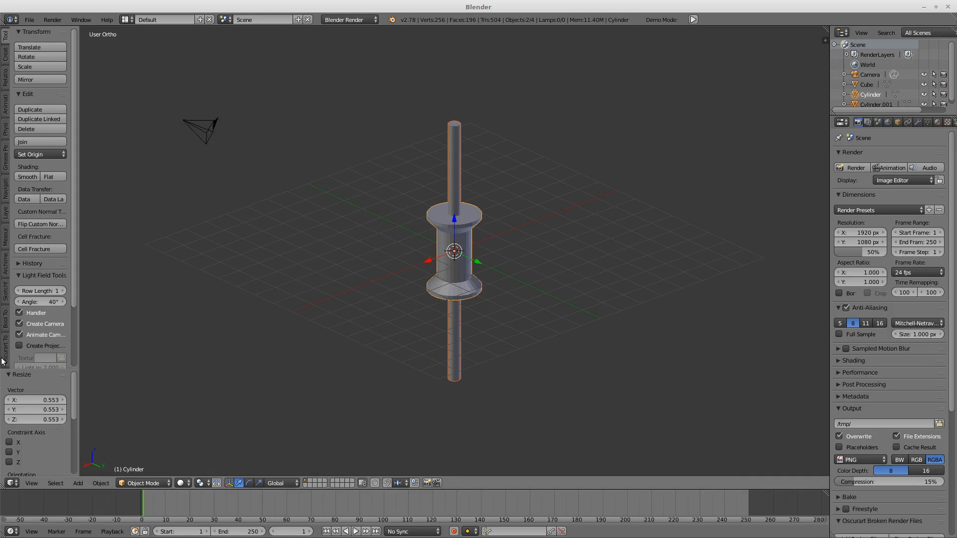
click(5, 318)
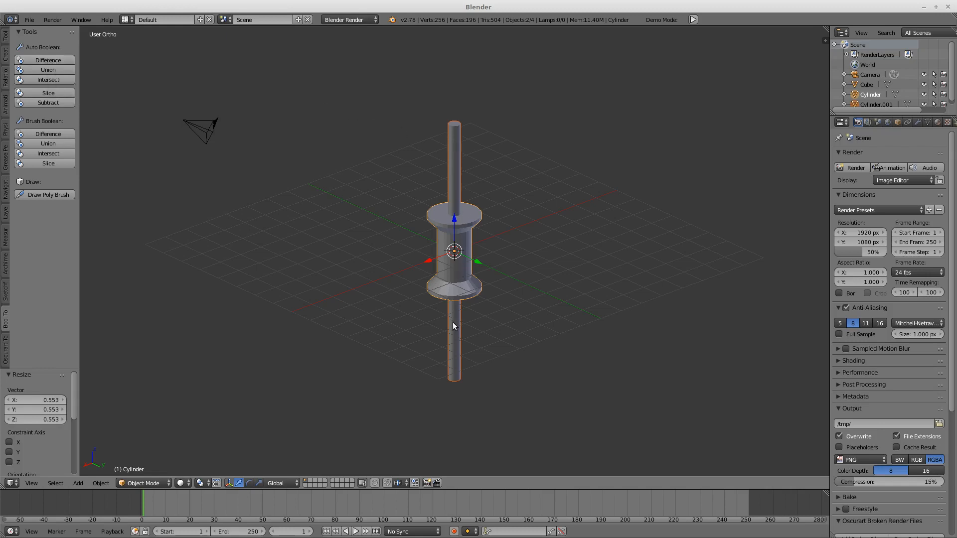
click(44, 59)
middle_drag(414, 176, 476, 237)
scroll(498, 262, up, 7)
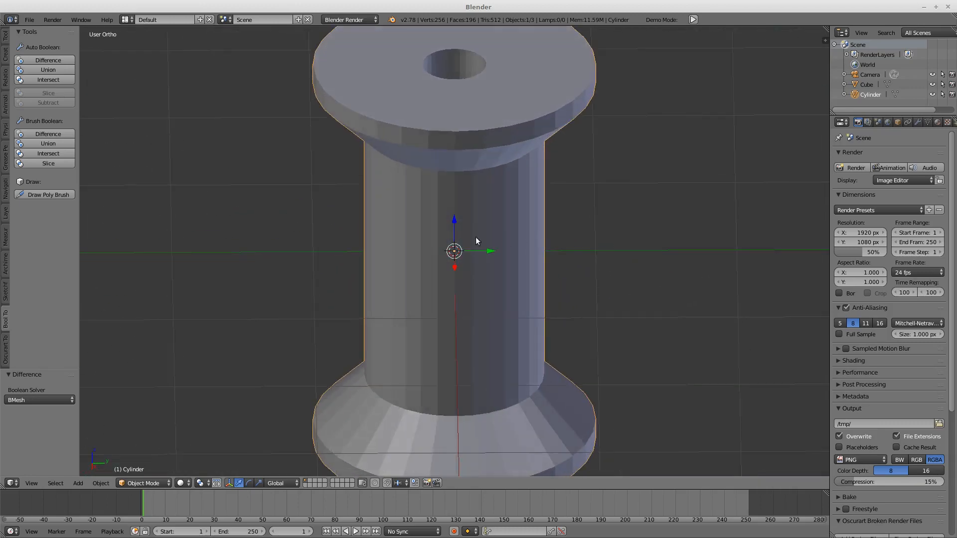
scroll(475, 237, down, 3)
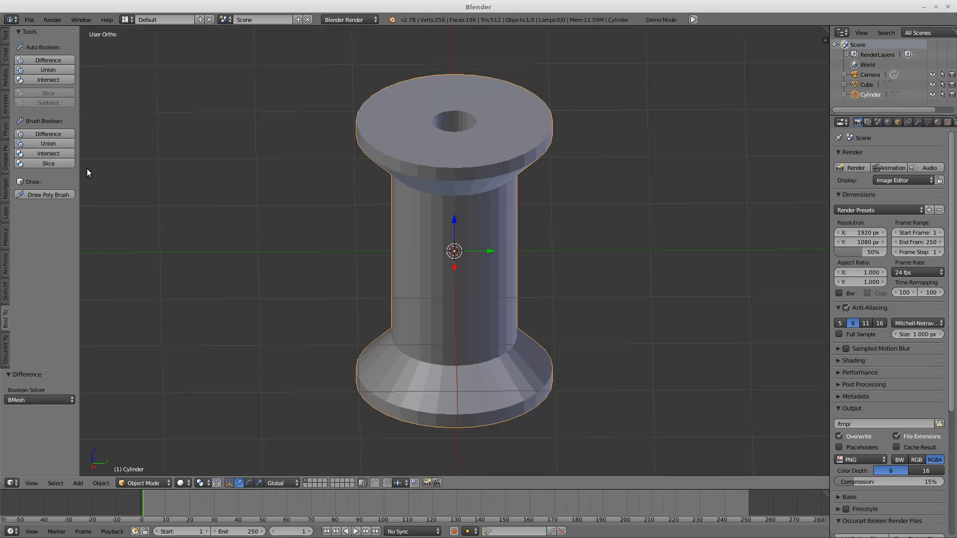
Apply smooth shading to the spool and enable Auto Smooth for its mesh normals.
click(6, 40)
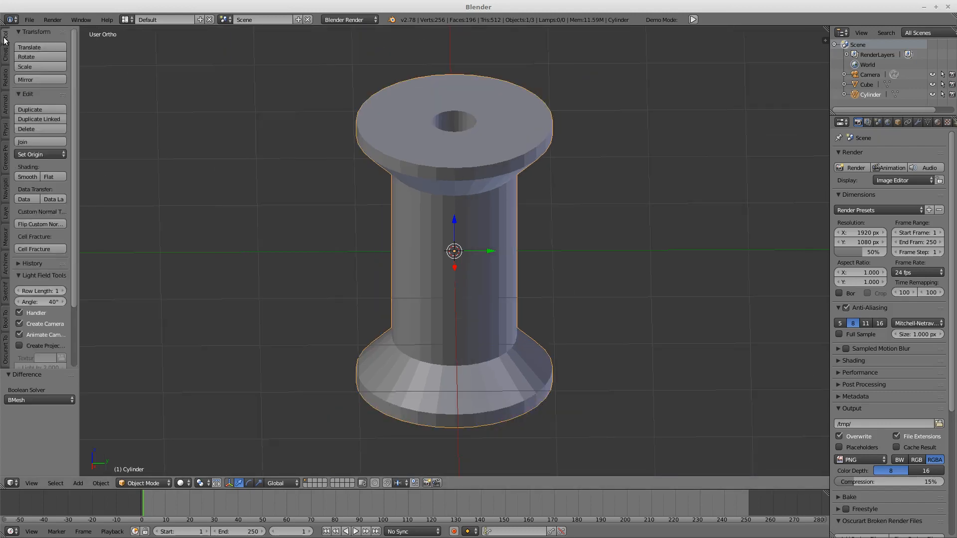
click(29, 175)
mouse_move(466, 229)
middle_down()
mouse_move(471, 270)
mouse_move(513, 217)
mouse_move(591, 208)
mouse_move(537, 194)
mouse_move(538, 243)
mouse_move(632, 231)
mouse_move(442, 238)
mouse_move(525, 226)
mouse_move(518, 206)
mouse_move(568, 170)
mouse_move(450, 194)
mouse_move(390, 229)
mouse_move(479, 213)
middle_up()
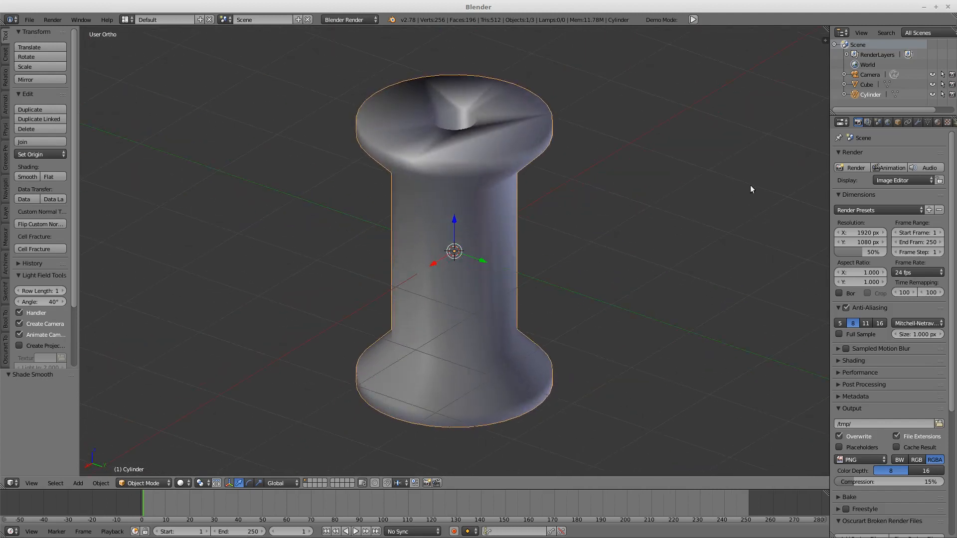
click(927, 121)
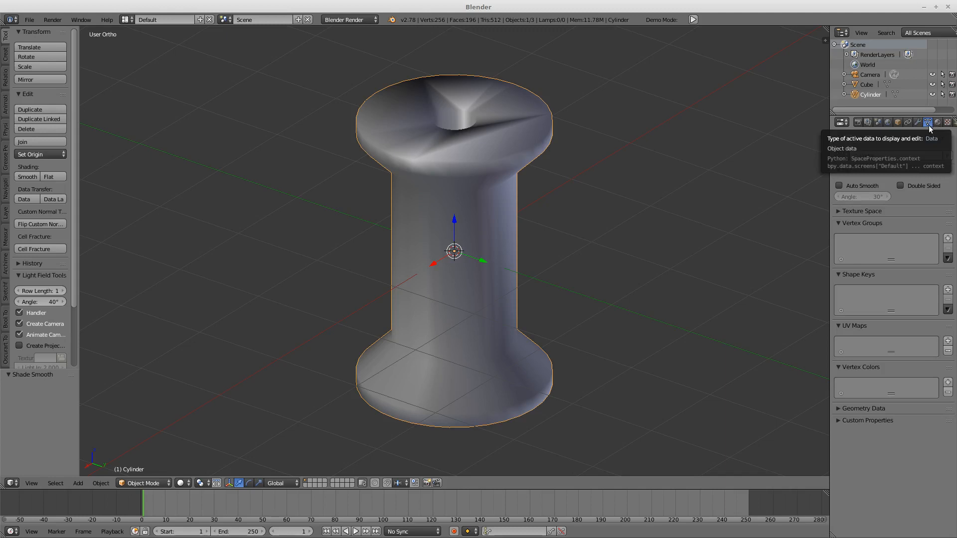
click(839, 186)
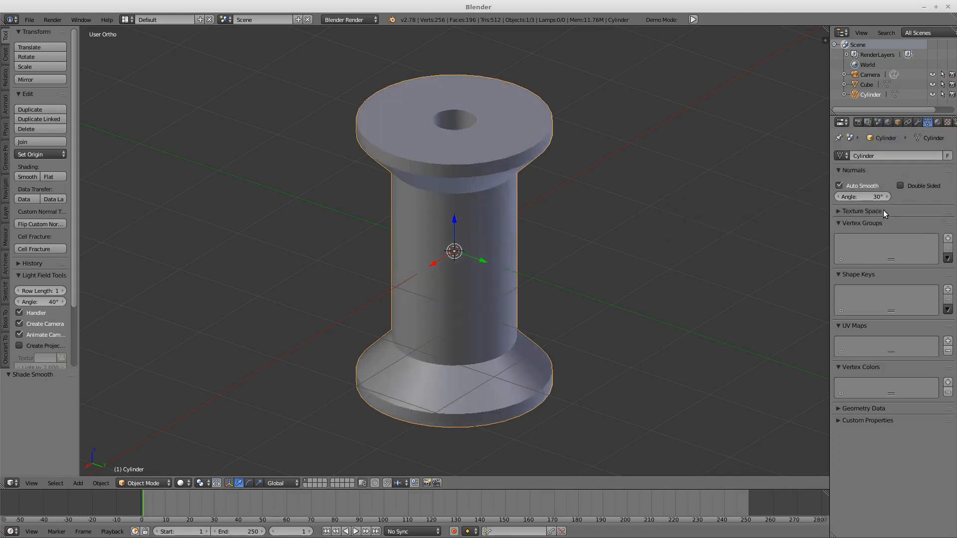
middle_drag(625, 203, 262, 226)
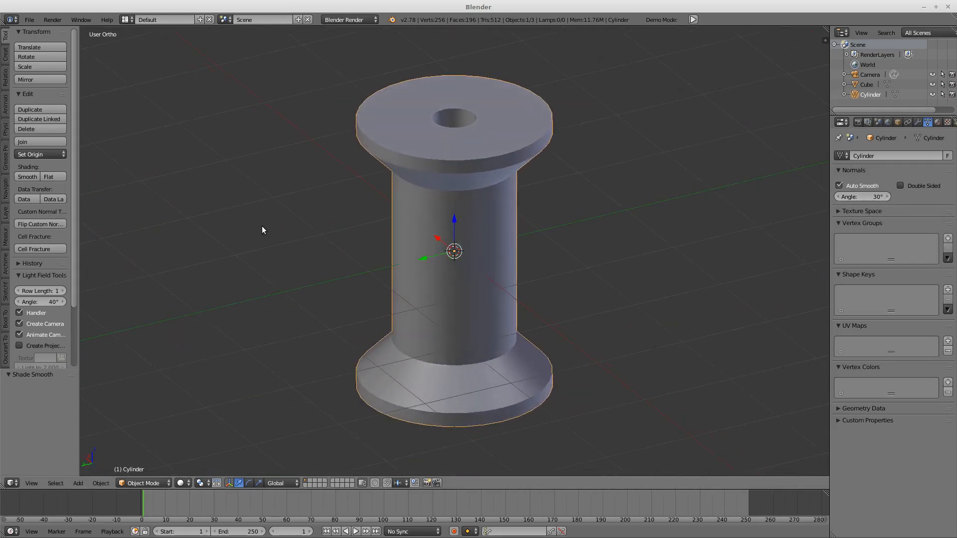
Save the scene as bobine.blend in the blends folder inside Images.
click(28, 20)
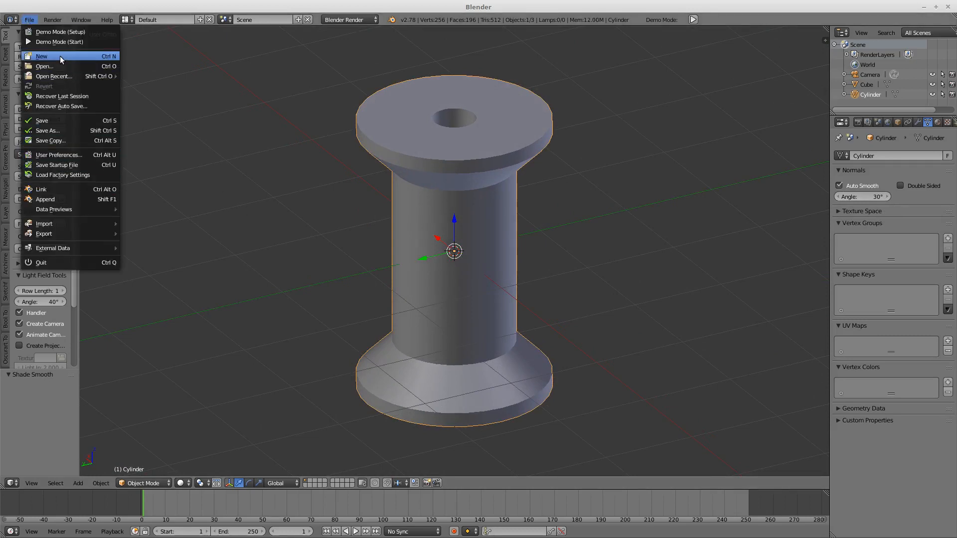
click(78, 132)
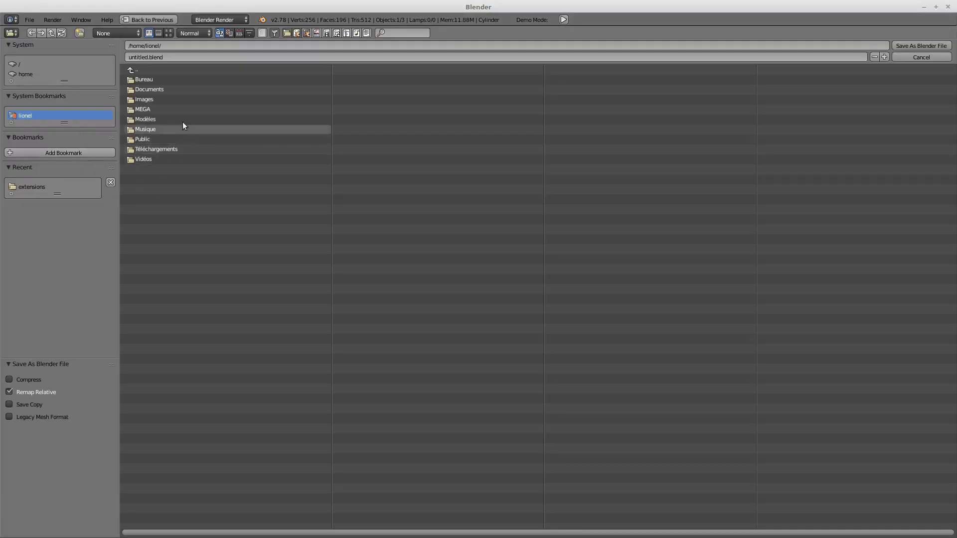
click(174, 103)
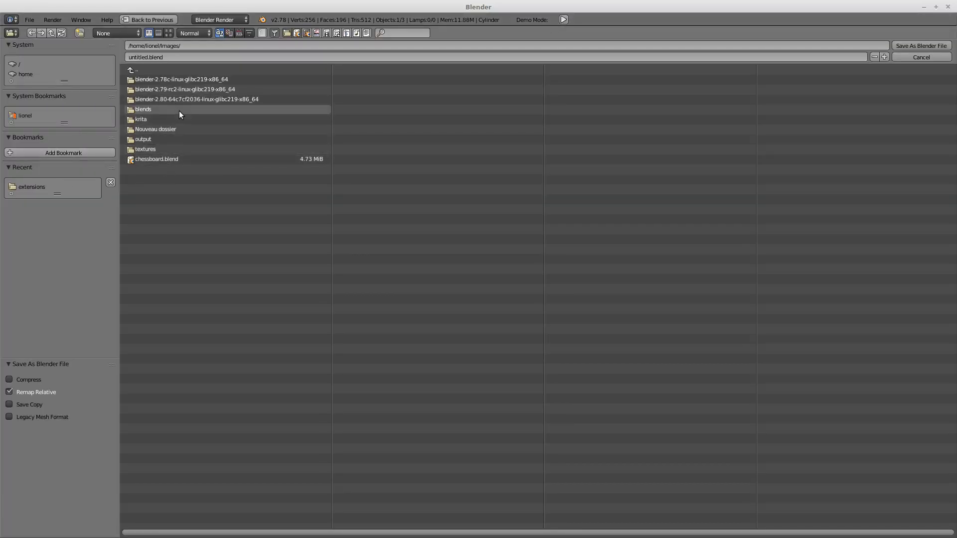
click(179, 111)
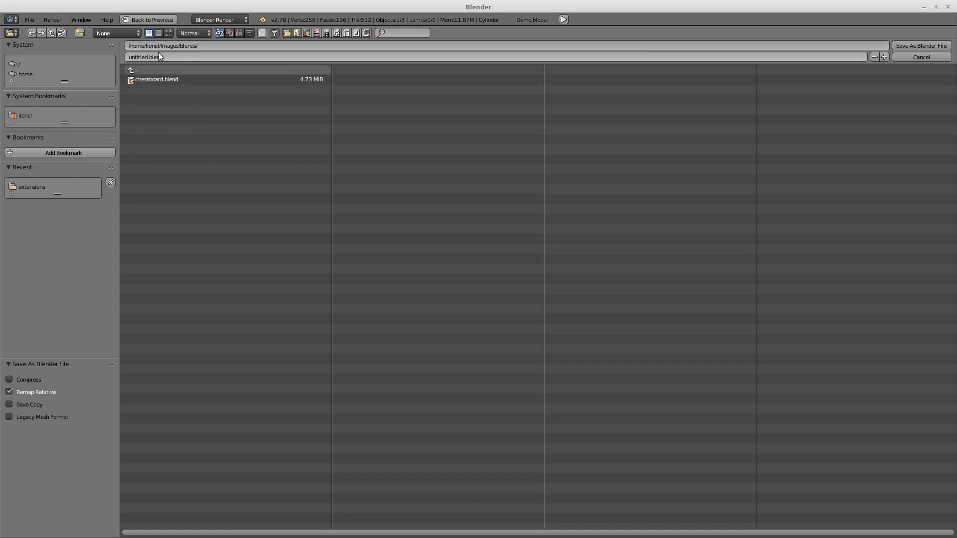
click(143, 57)
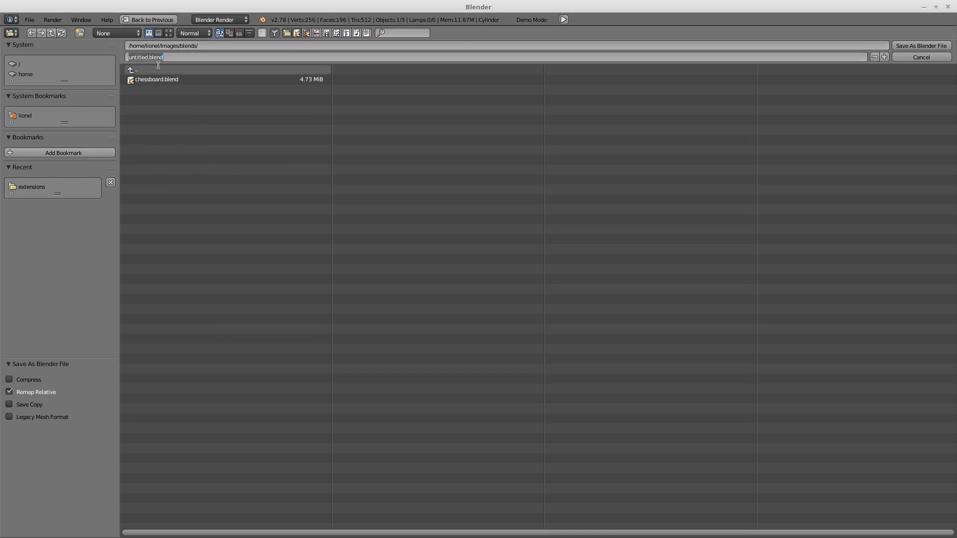
text(bobine)
key(Return)
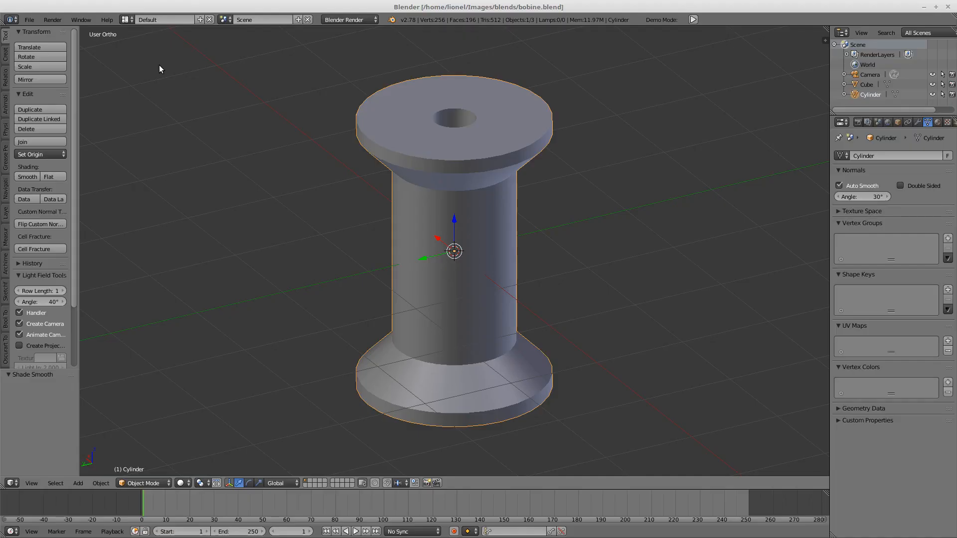
middle_drag(434, 188, 468, 208)
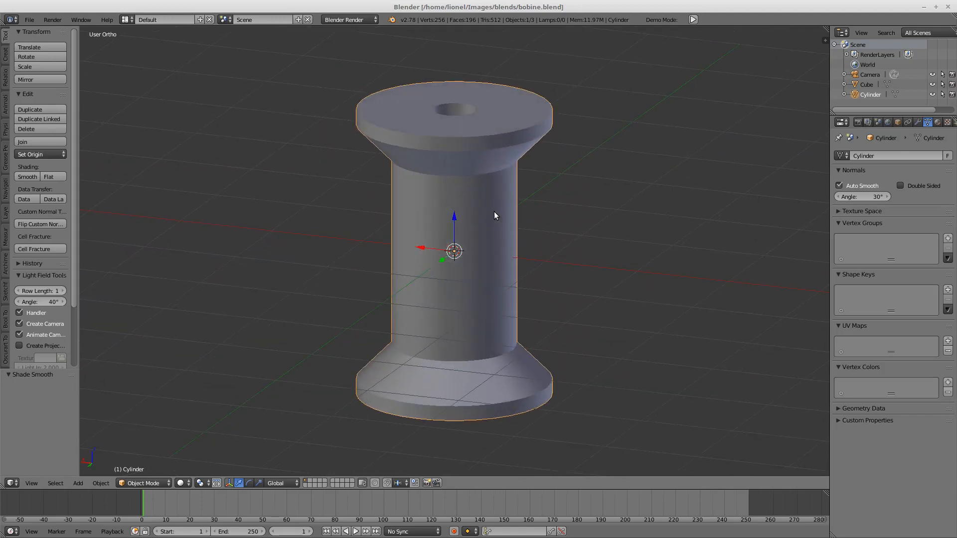